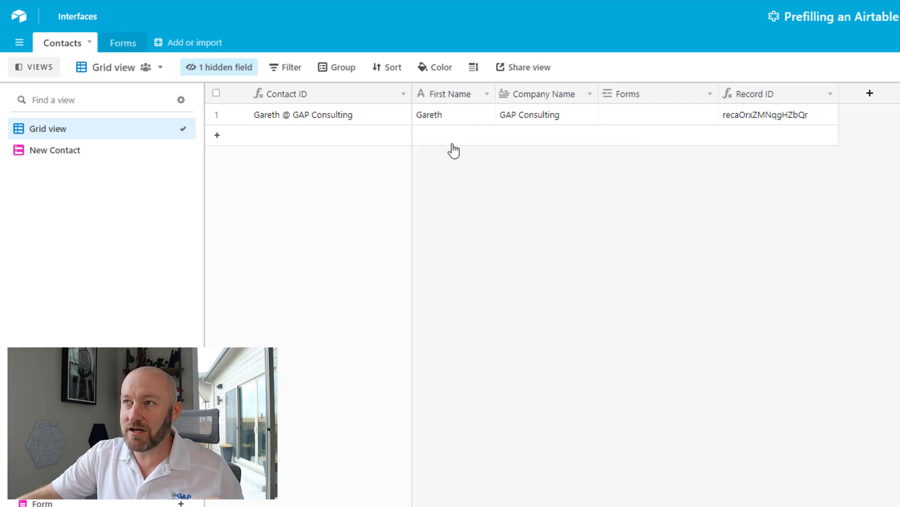
left_click(460, 119)
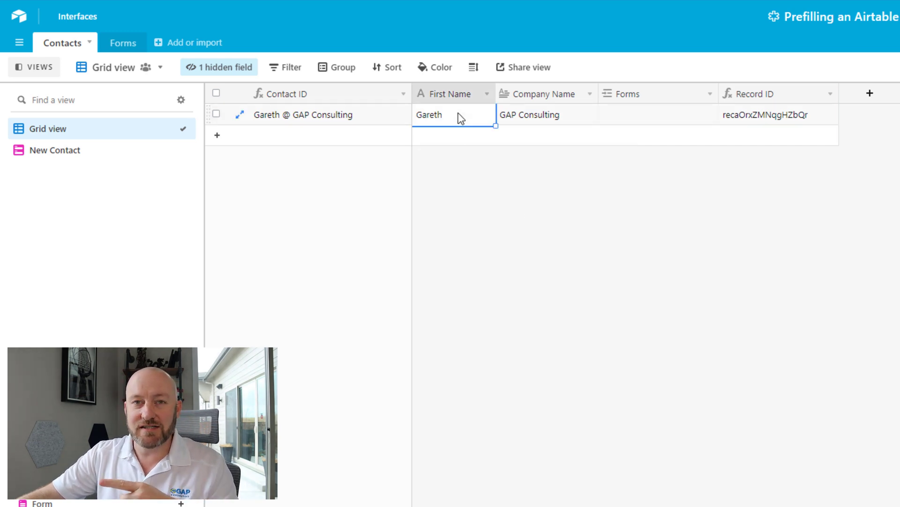
left_click(560, 124)
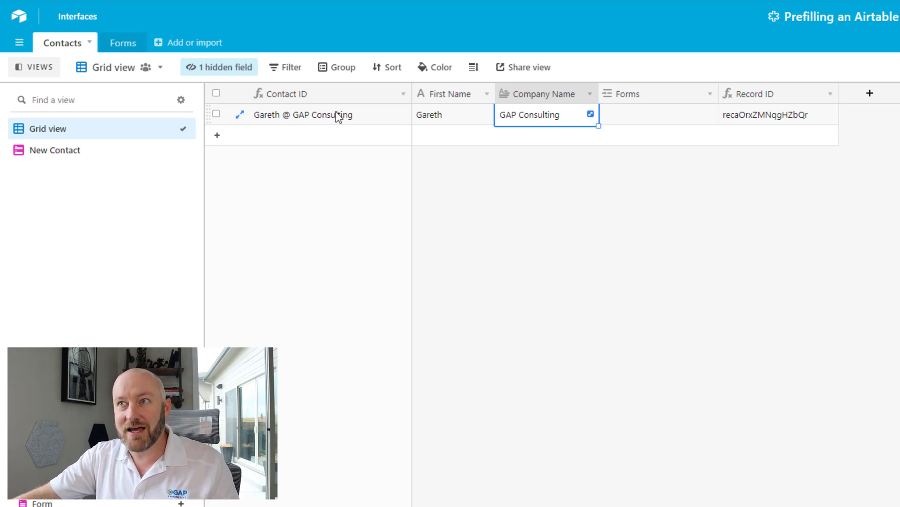
left_click(430, 119)
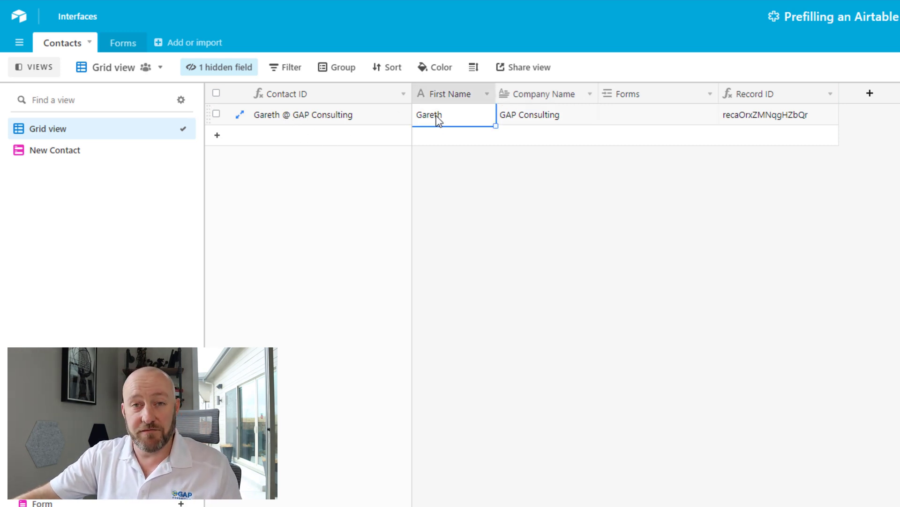
left_click(559, 118)
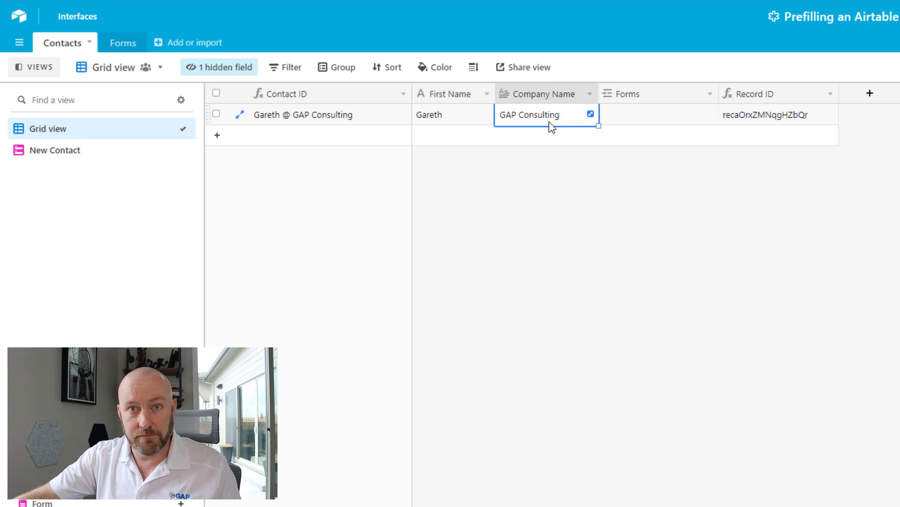
left_click(756, 117)
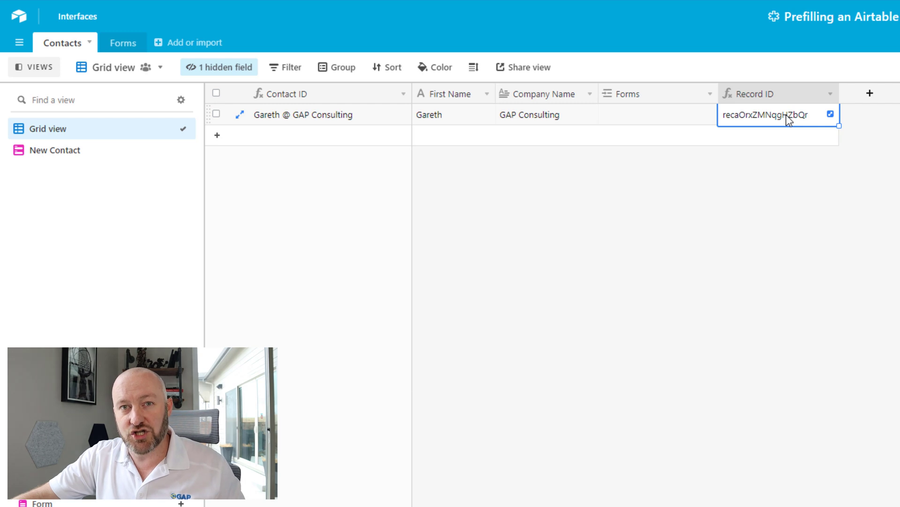
Add a new response record to the Forms table.
left_click(131, 55)
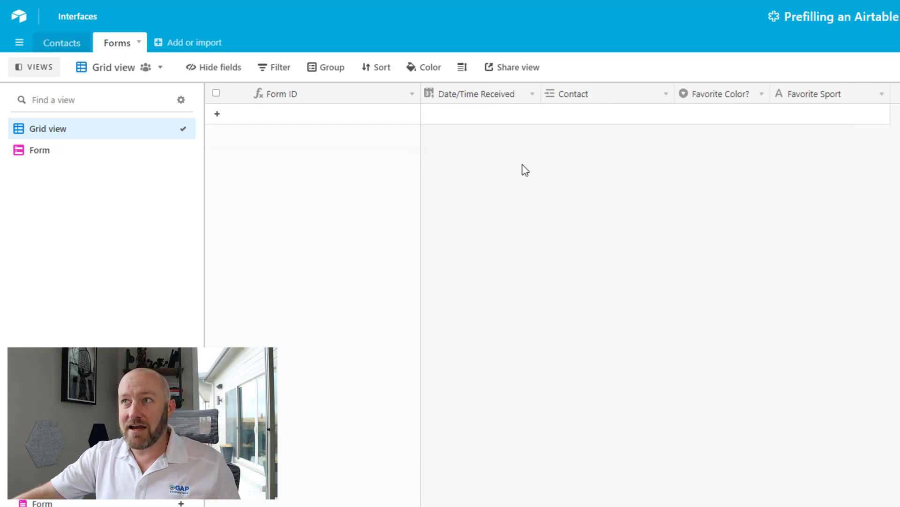
left_click(446, 121)
left_click(481, 149)
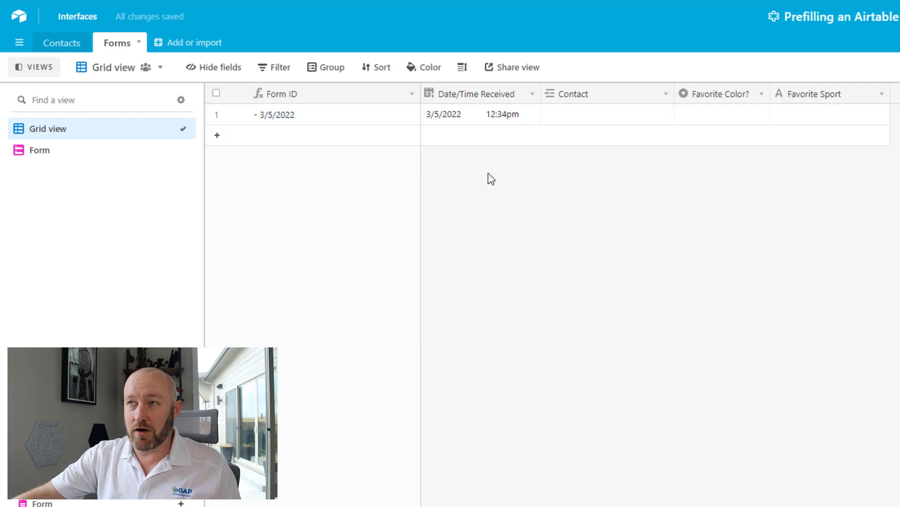
left_click(455, 121)
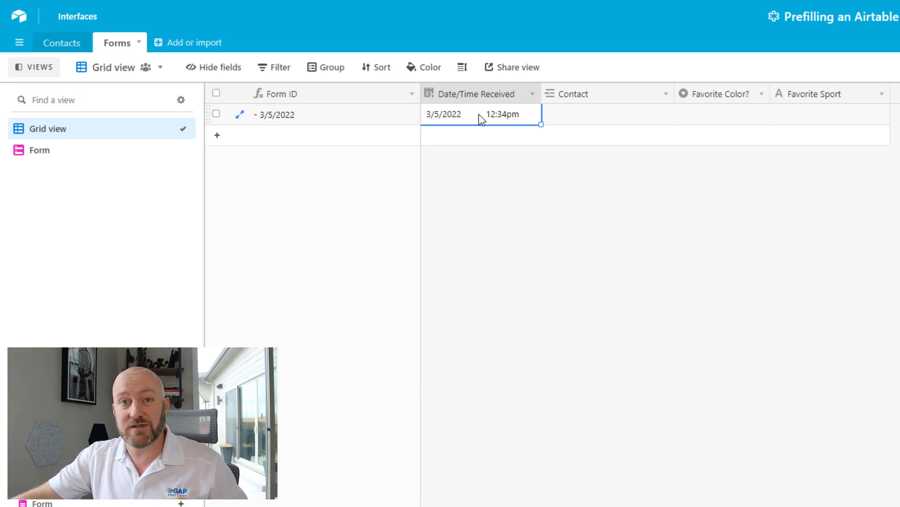
Link the response to Gareth @ GAP Consulting, with favorite color Blue and sport Hockey.
left_click(555, 116)
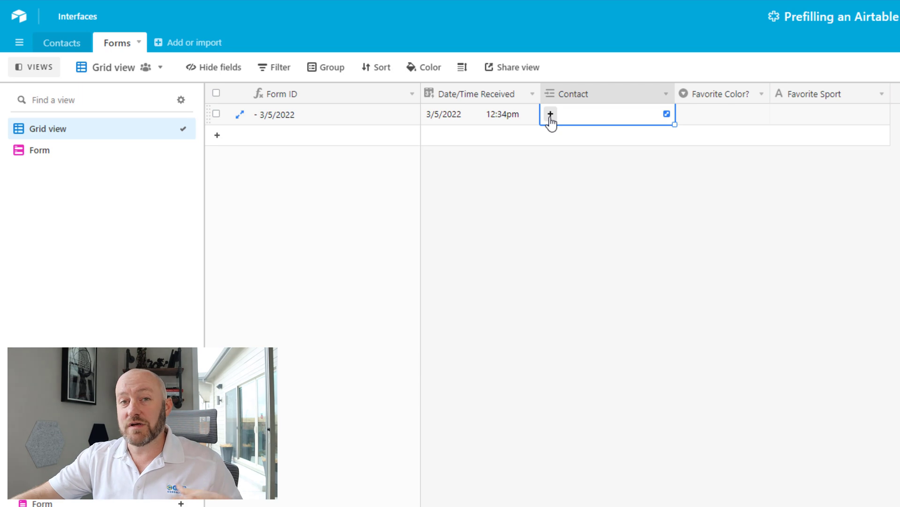
left_click(550, 114)
left_click(458, 92)
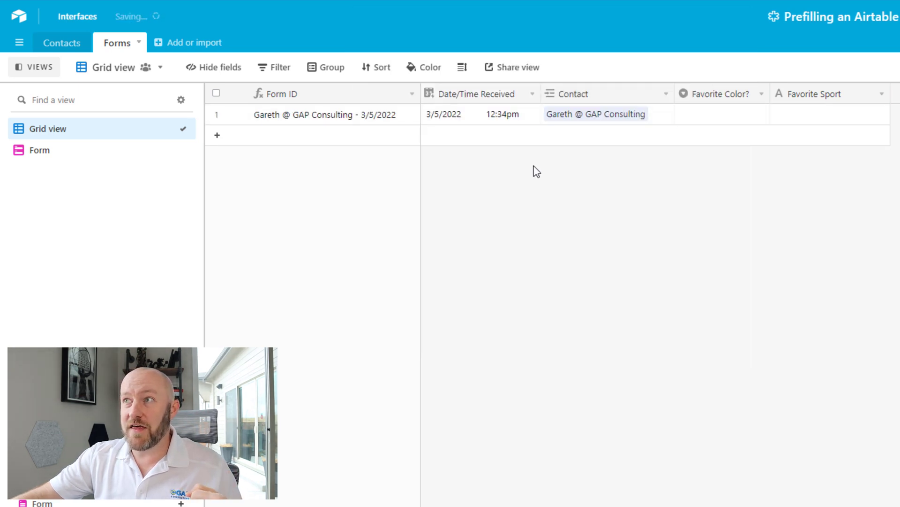
left_click(727, 121)
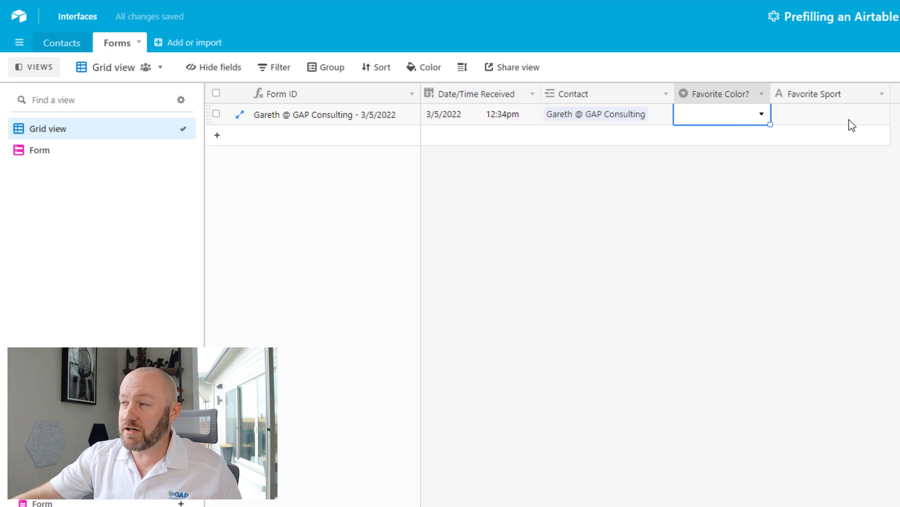
left_click(729, 120)
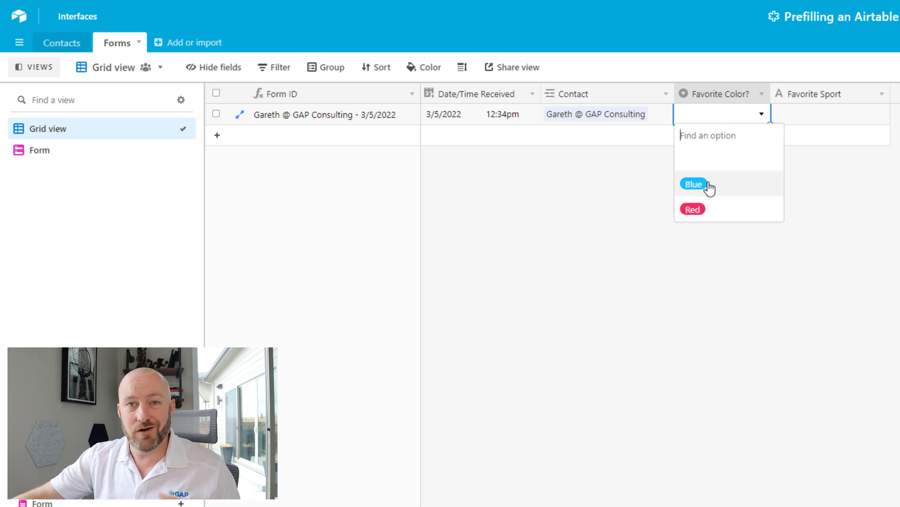
left_click(694, 185)
left_click(814, 117)
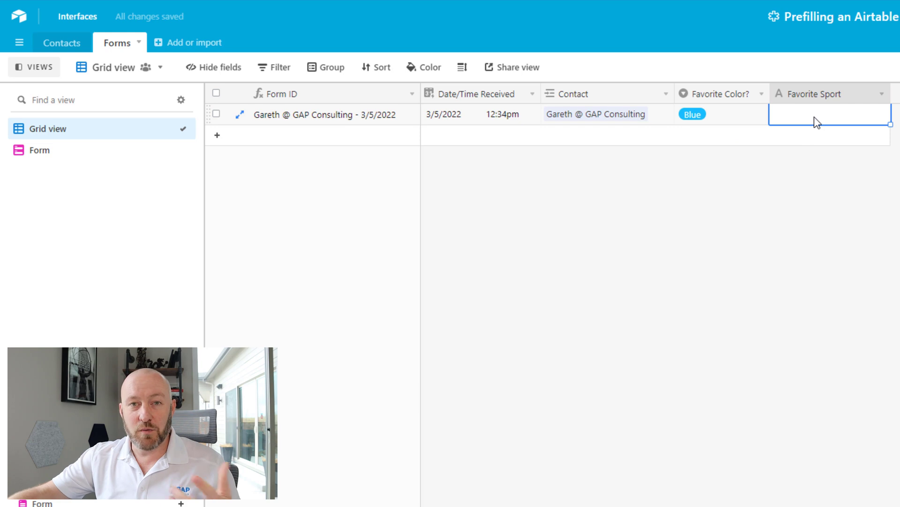
type("Hockey")
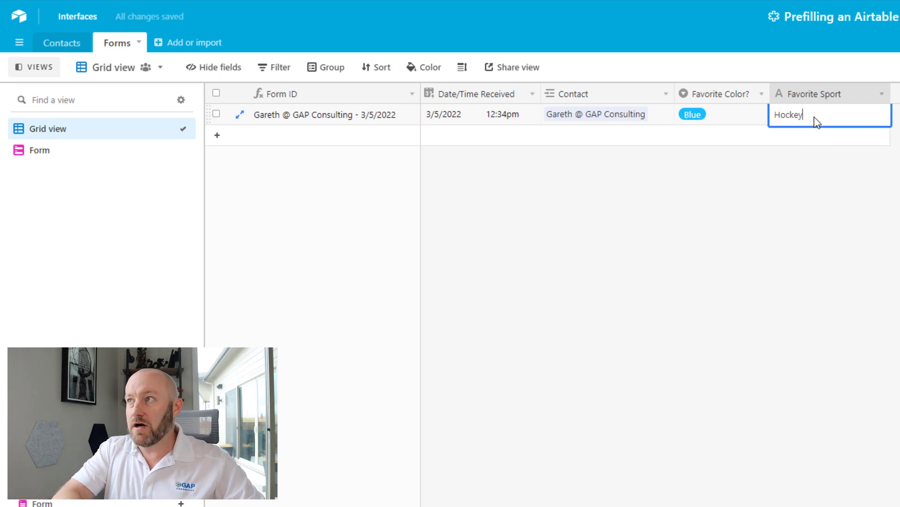
left_click(504, 253)
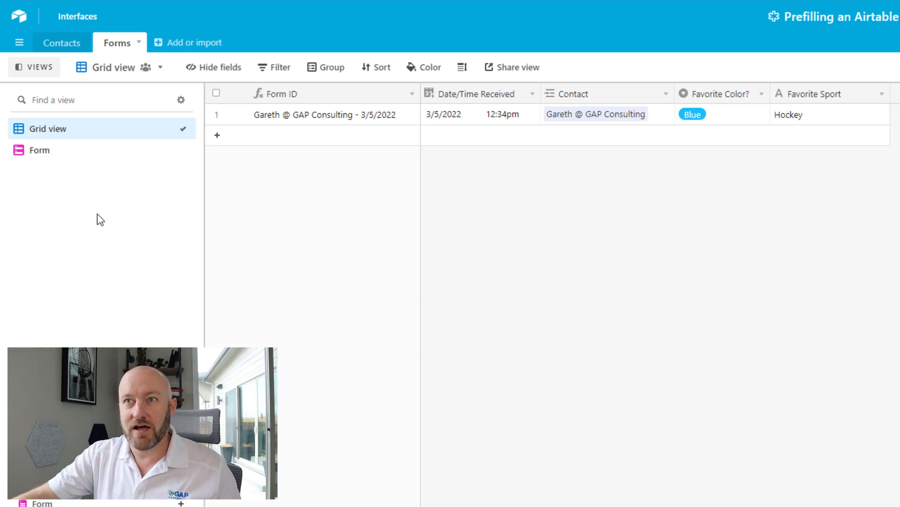
Remove the Forms field from the New Contact form and enable 'Show a Submit another response button'.
left_click(53, 158)
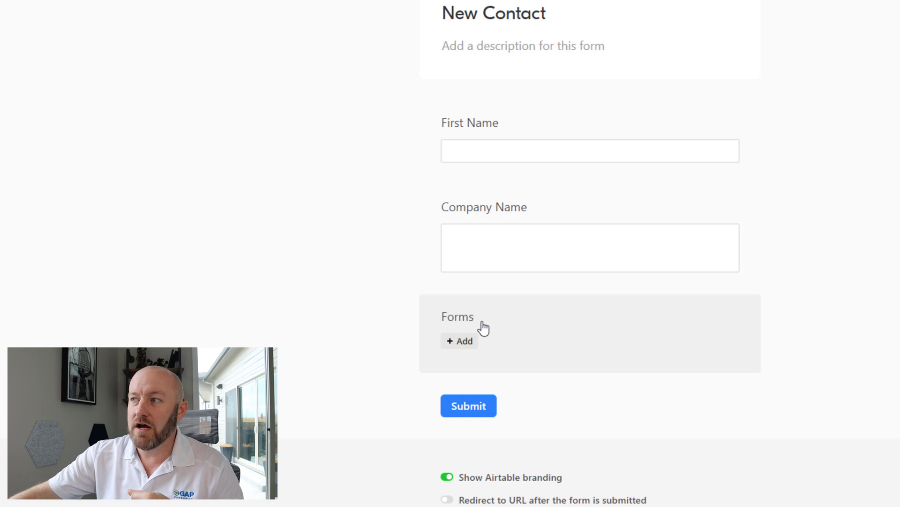
left_click_drag(483, 327, 145, 256)
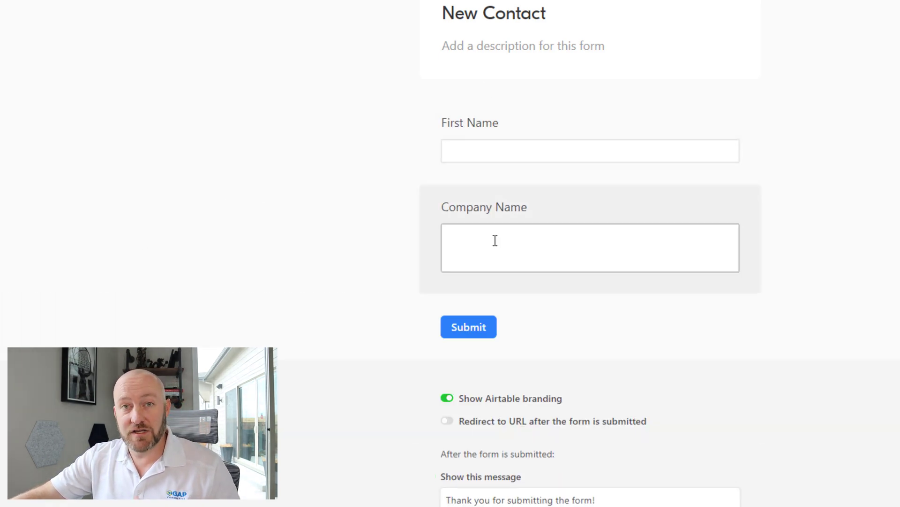
scroll(301, 322, "down", 2)
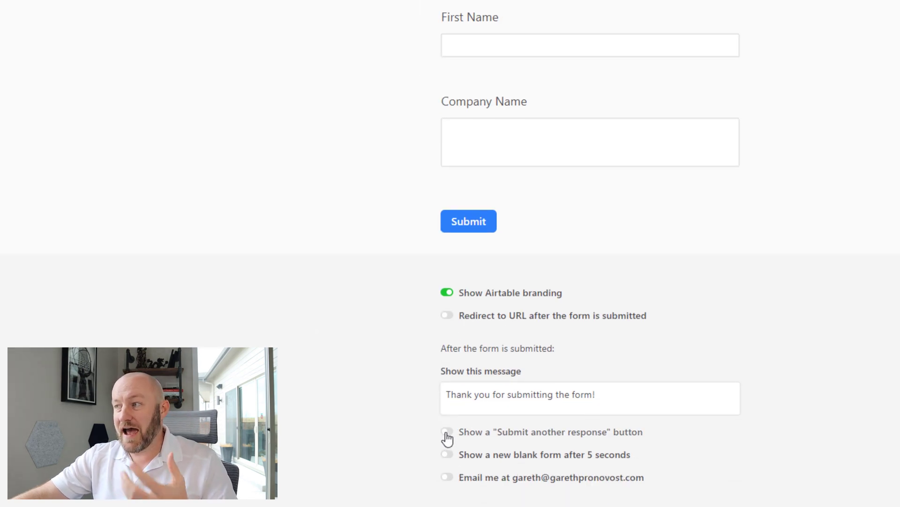
left_click(447, 432)
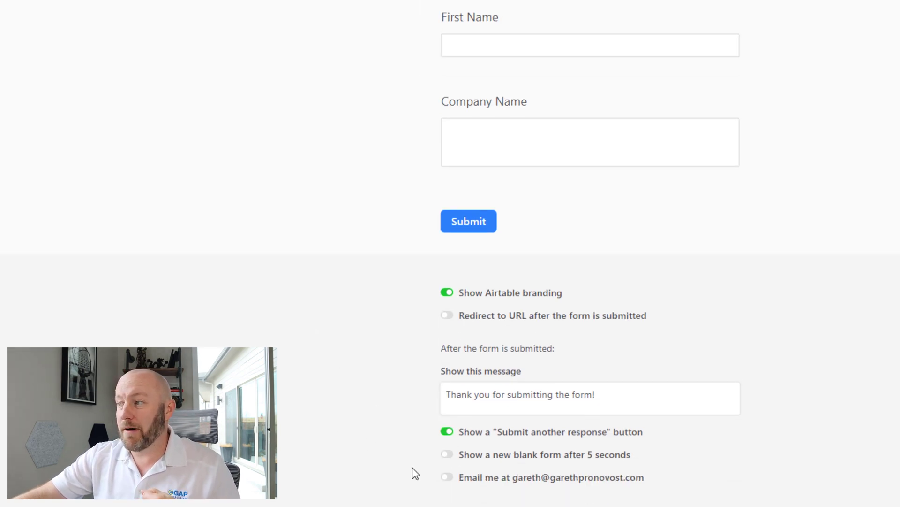
scroll(408, 419, "up", 3)
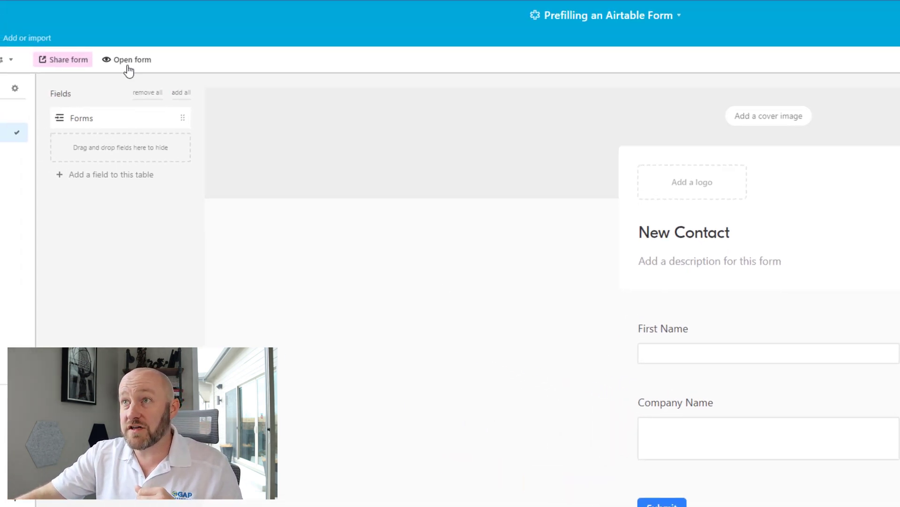
Open the live New Contact form and select its web address.
left_click(126, 62)
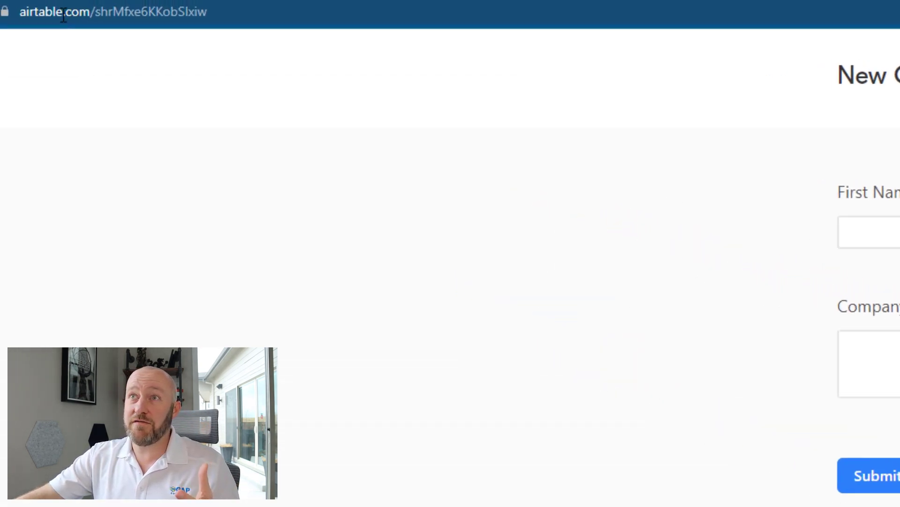
left_click(90, 18)
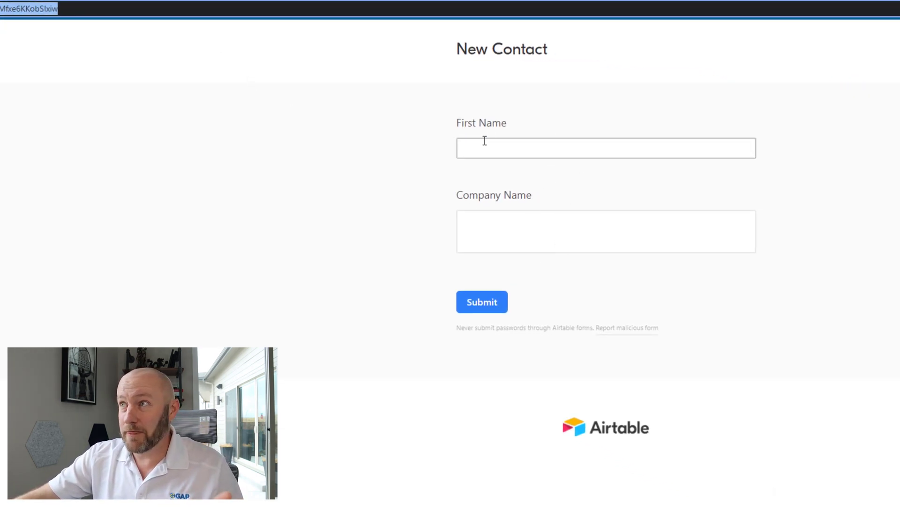
Append prefill_First+Name=Joseph to the shared form URL.
left_click(112, 7)
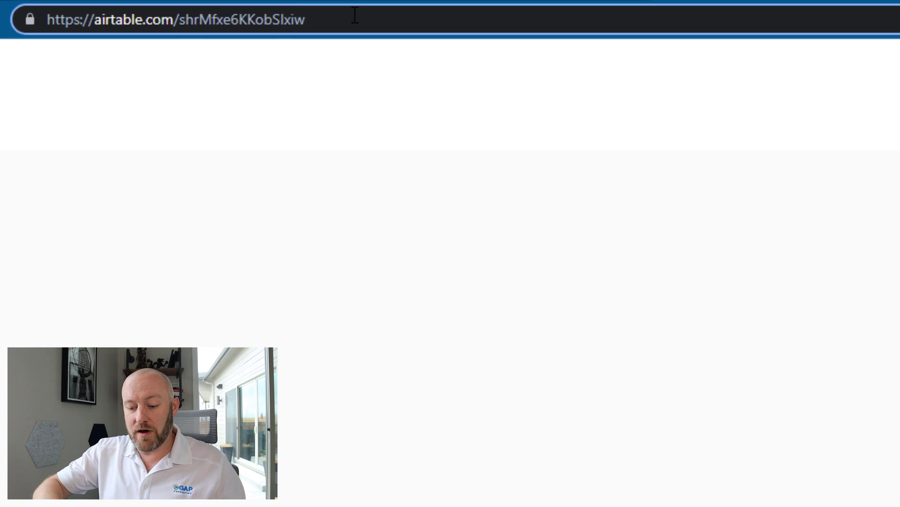
type("?")
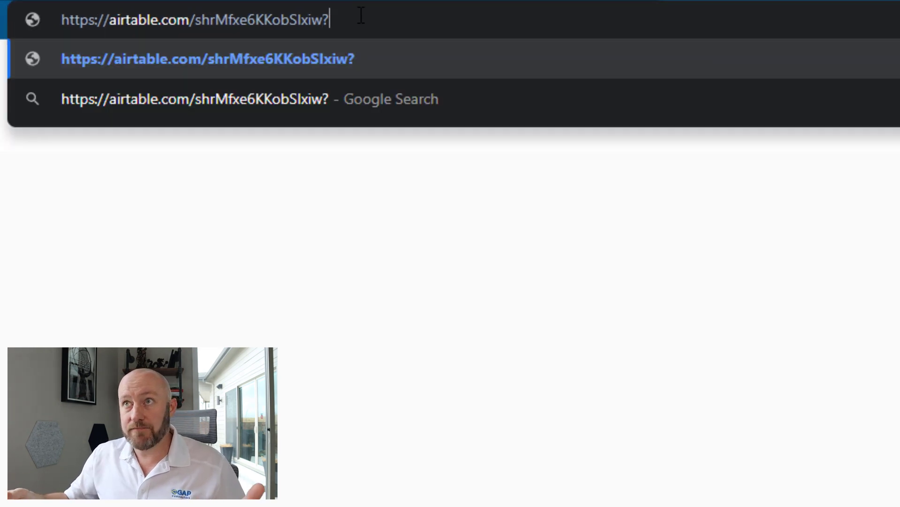
type("pre")
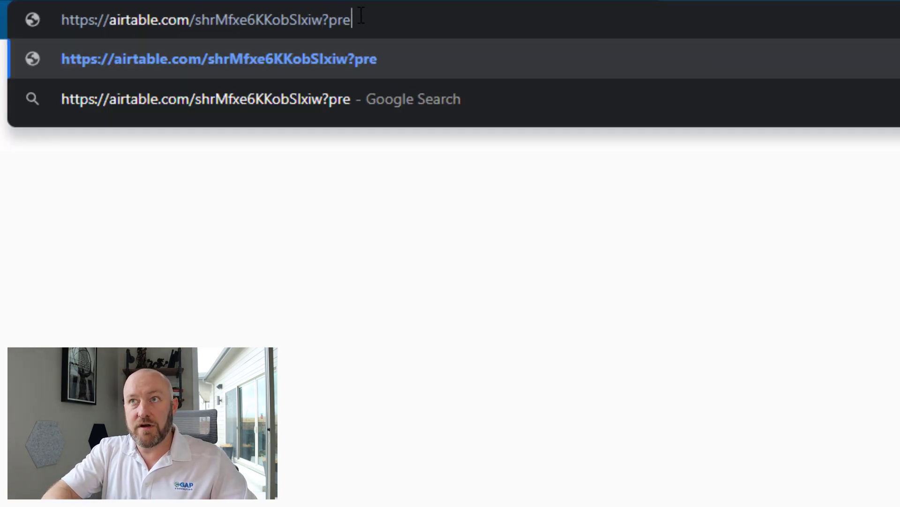
type("fill_")
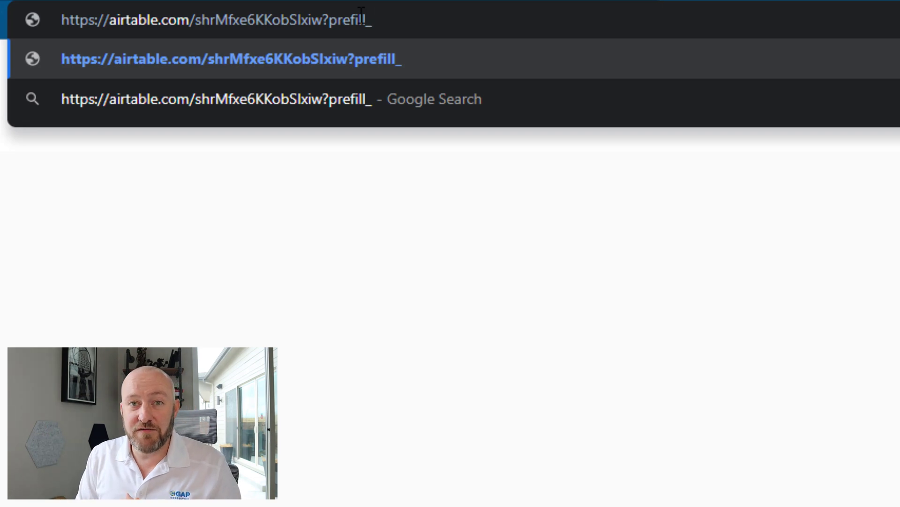
type("First")
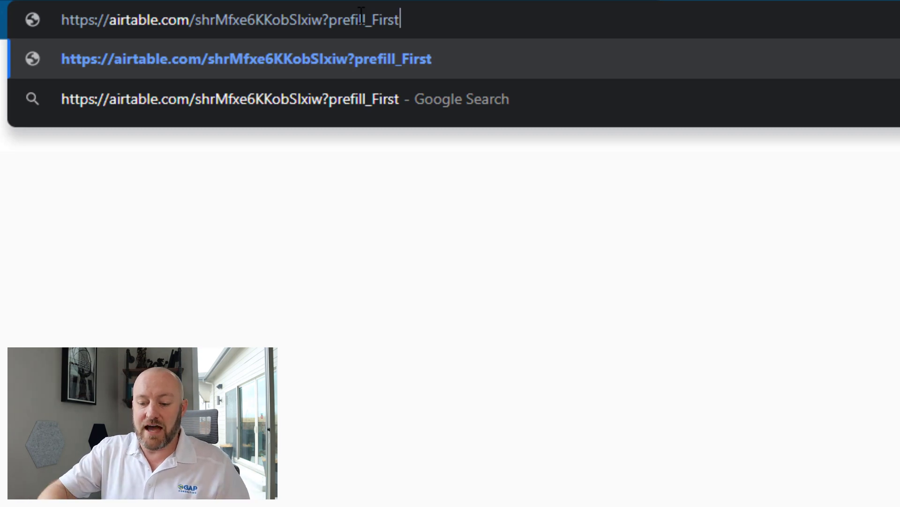
type("+Name")
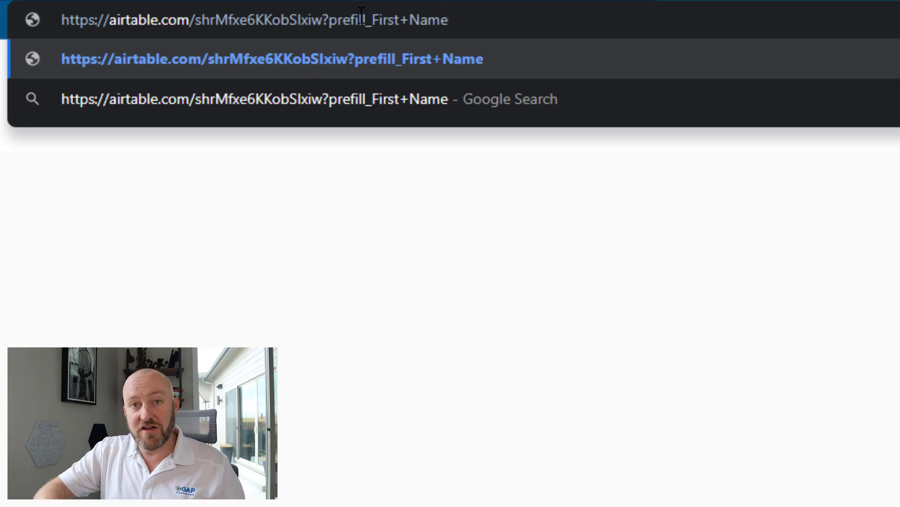
type("=")
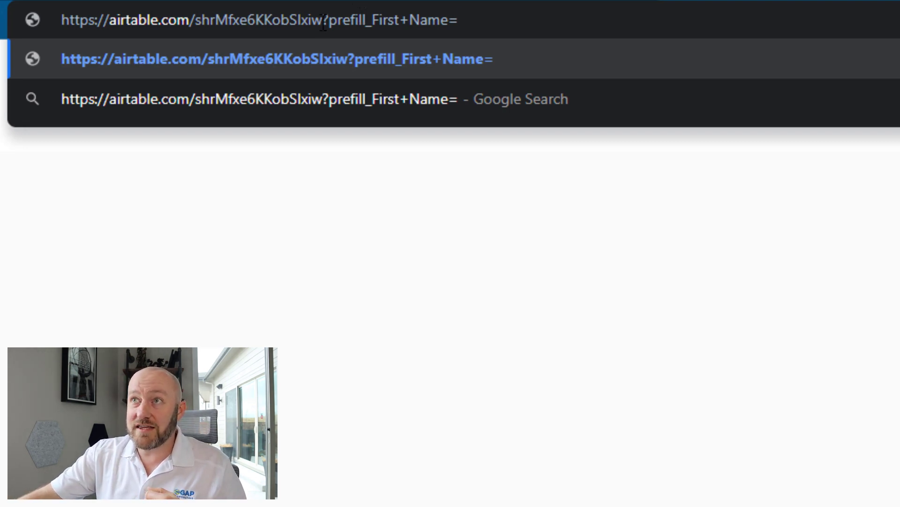
left_click_drag(374, 17, 448, 21)
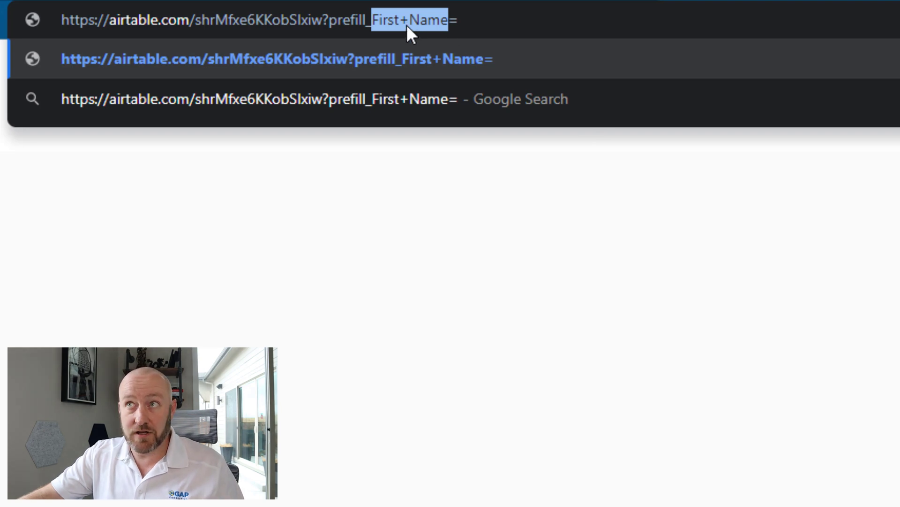
left_click(470, 27)
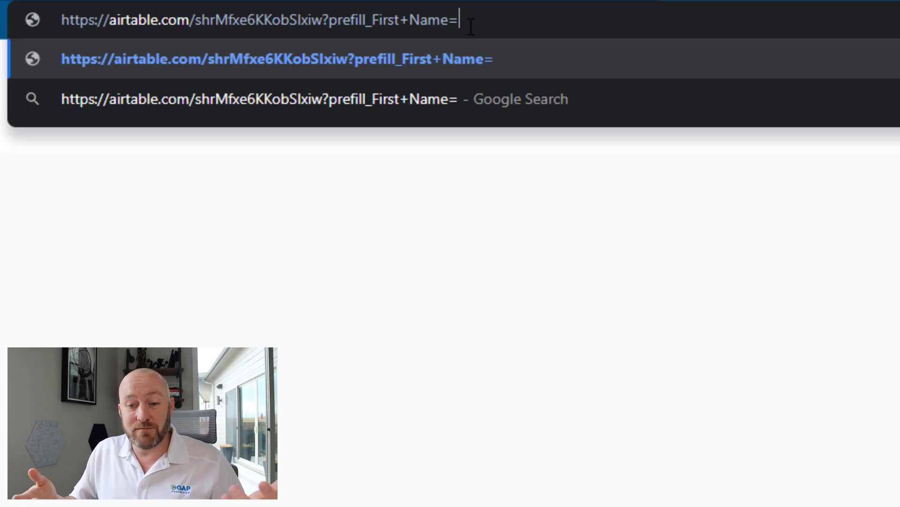
type("Joseph")
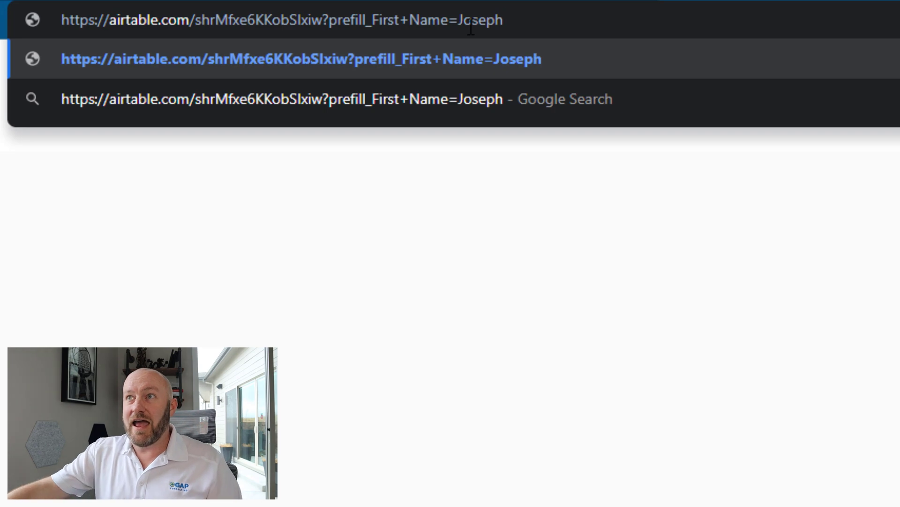
key("ctrl+a")
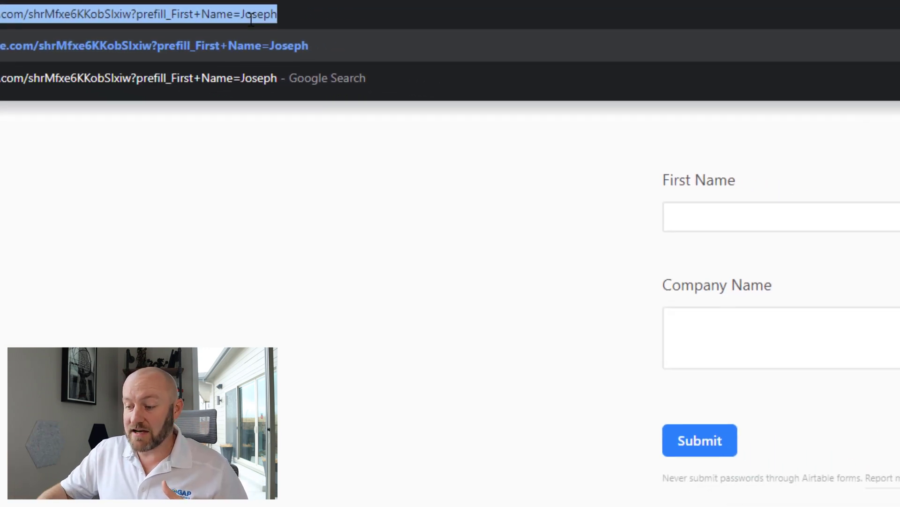
Load the form with Joseph pre-filled and confirm Company Name is still blank.
key("Return")
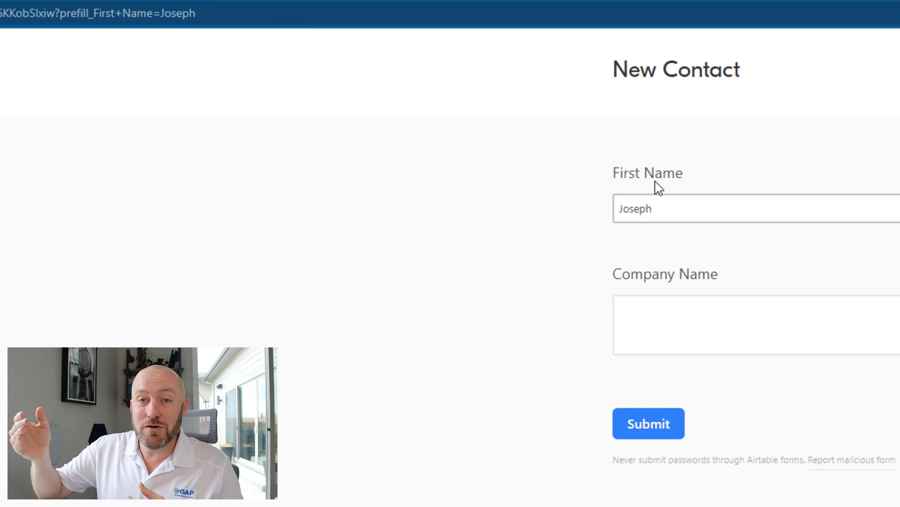
left_click(652, 328)
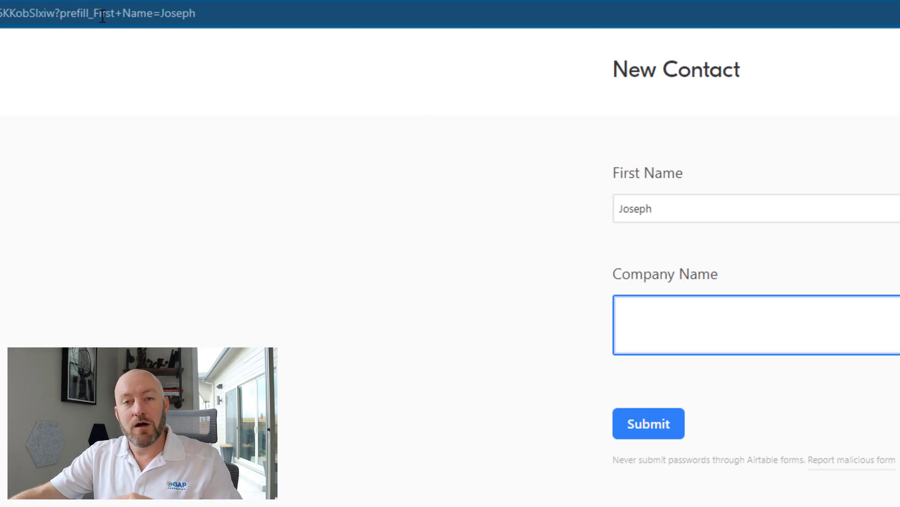
left_click(202, 18)
Add &prefill_Company+Name=BricksRUS to the URL and reload the form.
left_click(204, 20)
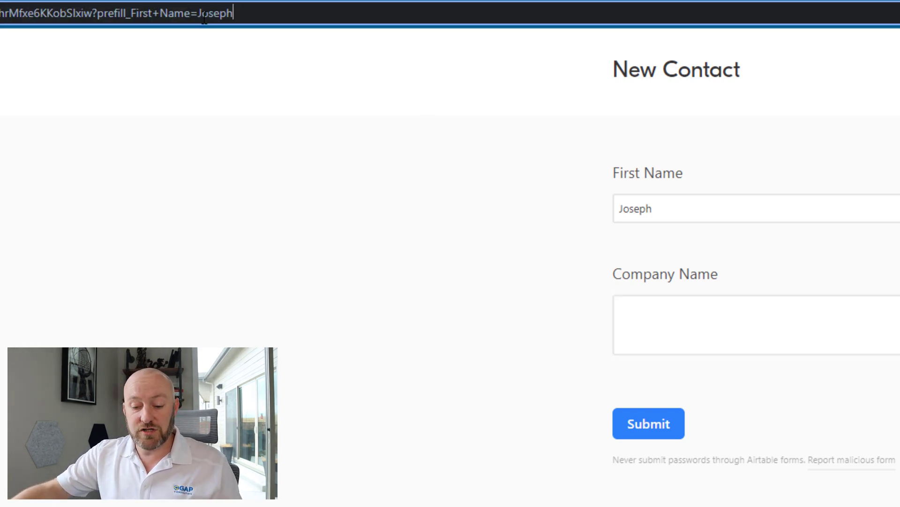
type("&")
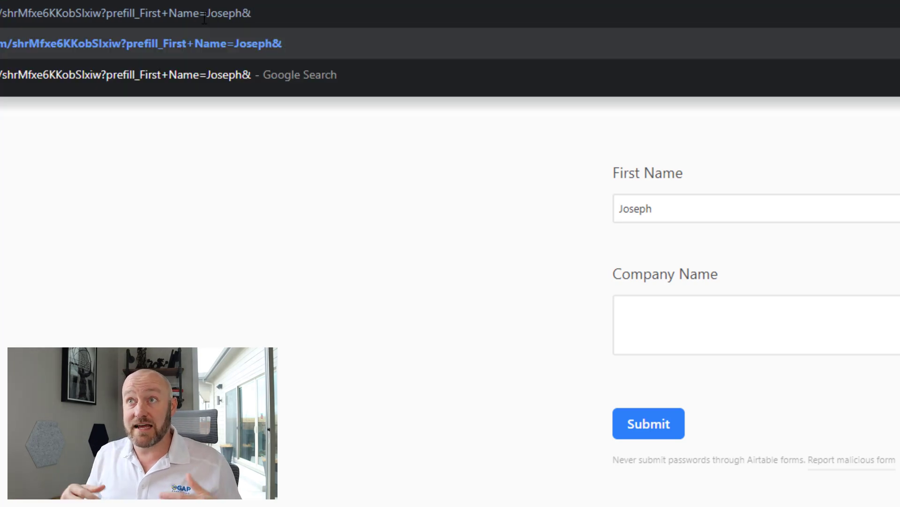
type("pre")
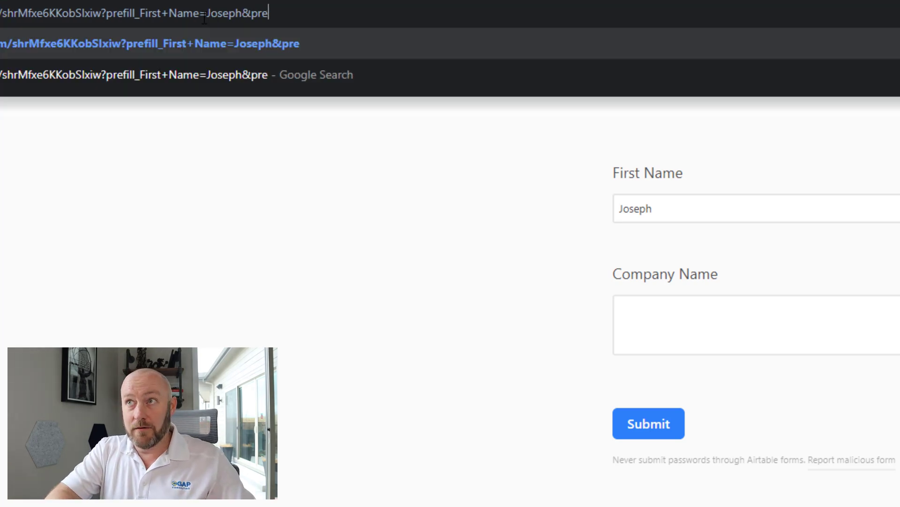
type("fill_")
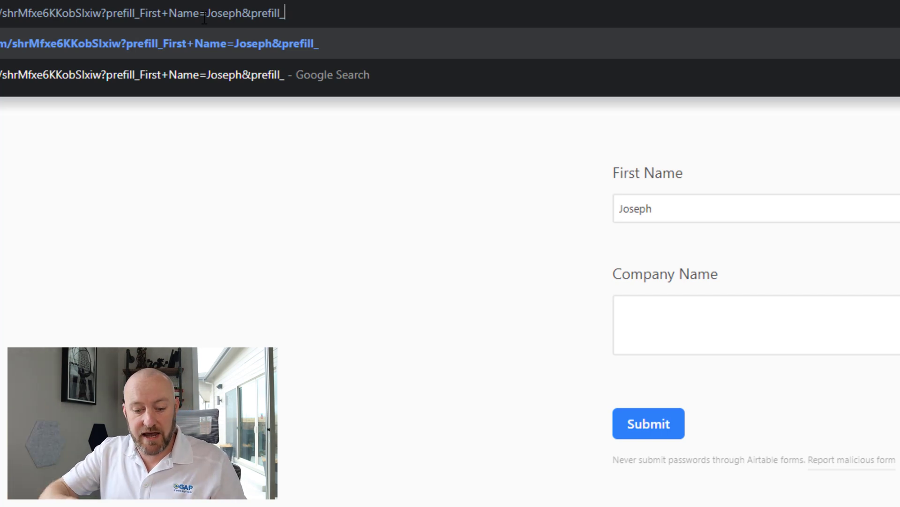
type("Company+N")
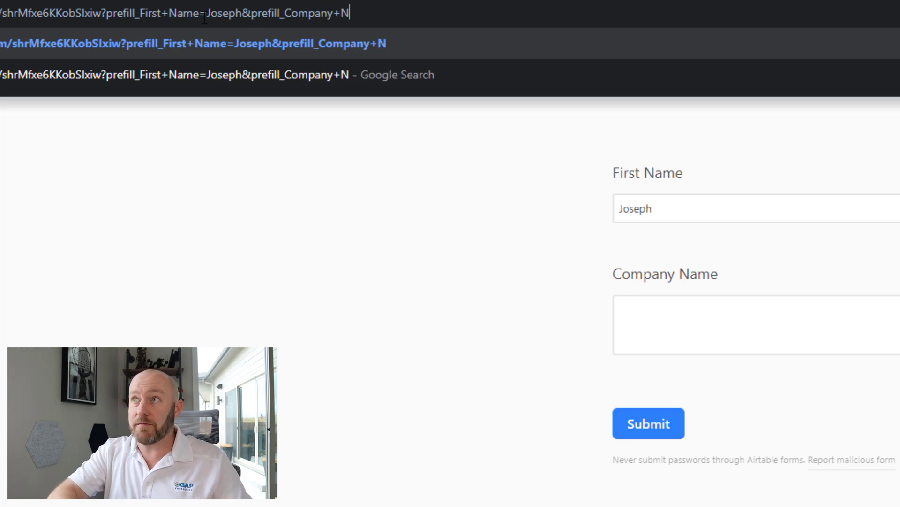
type("ame")
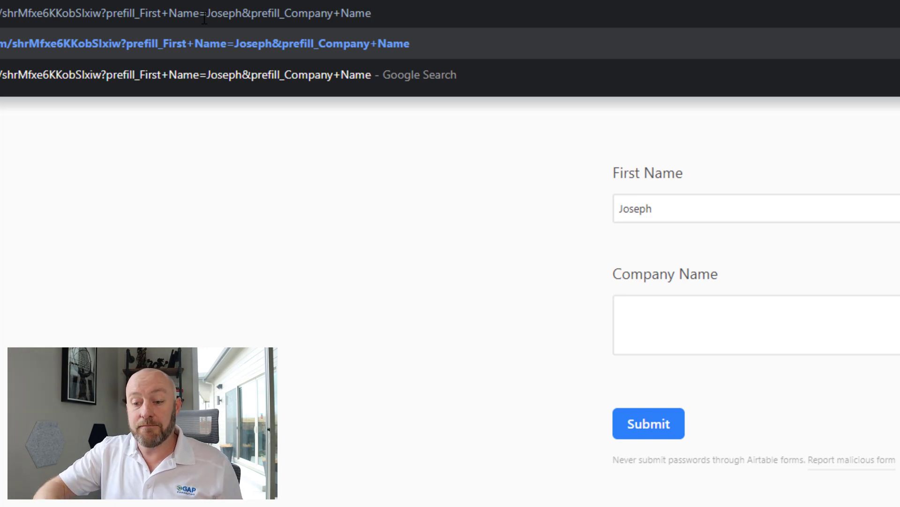
type("=")
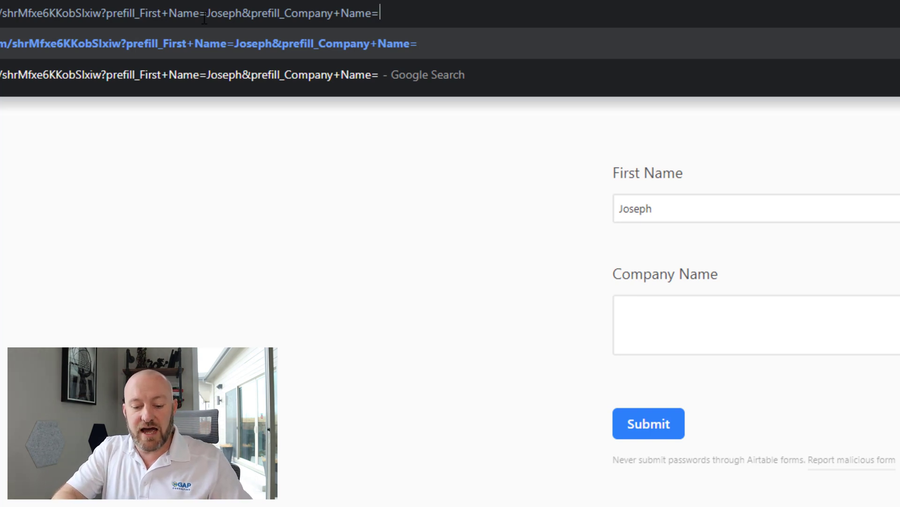
type("BricksRUS")
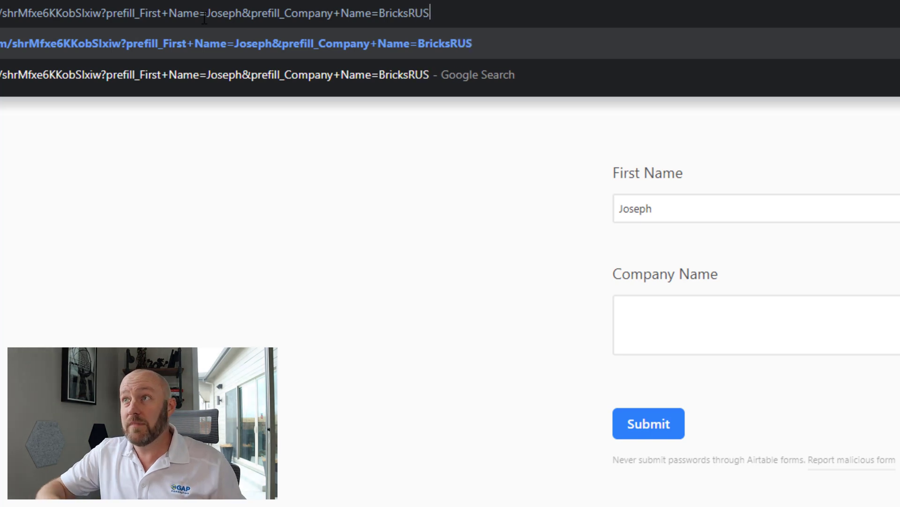
key("ctrl+a")
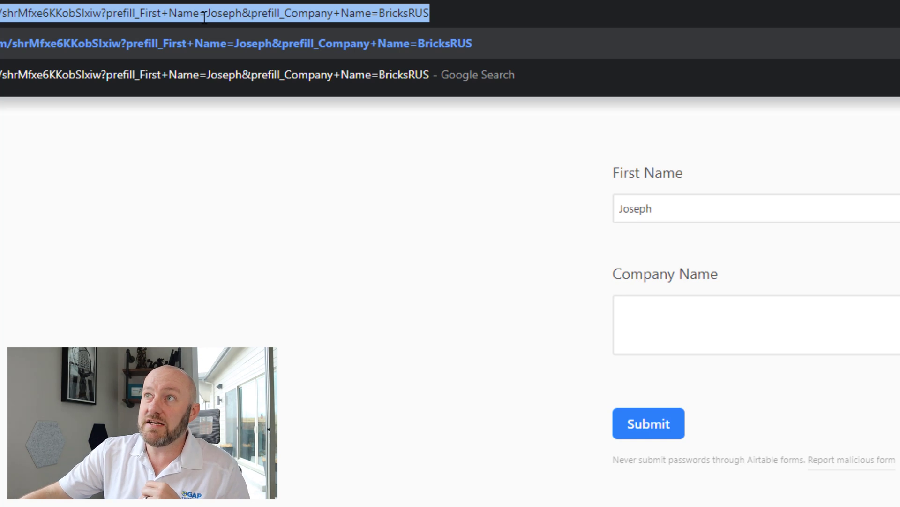
left_click_drag(242, 13, 468, 32)
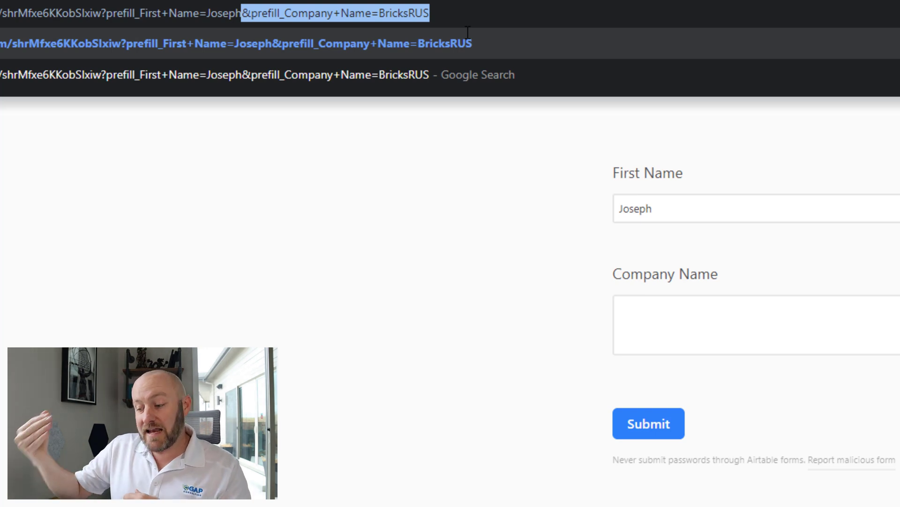
key("Return")
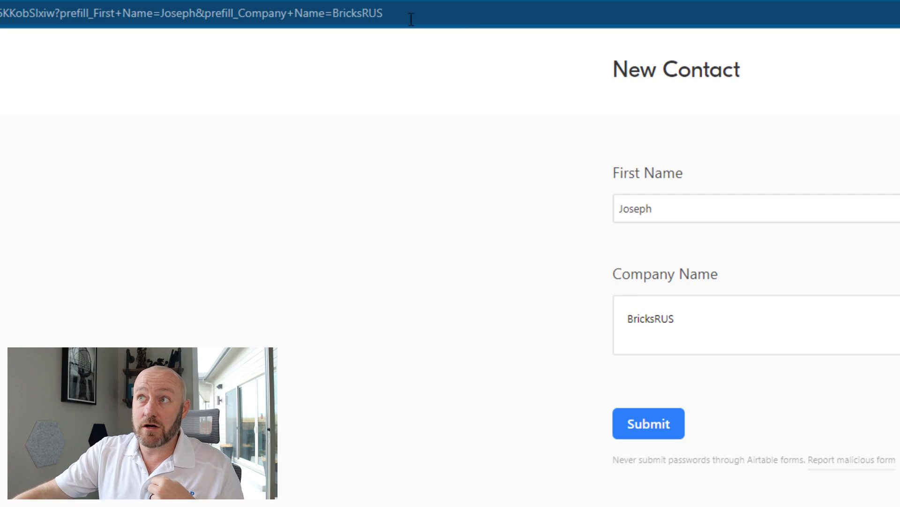
Change the URL's company value to 'Bricks R US' with encoded spaces and reload.
left_click(369, 14)
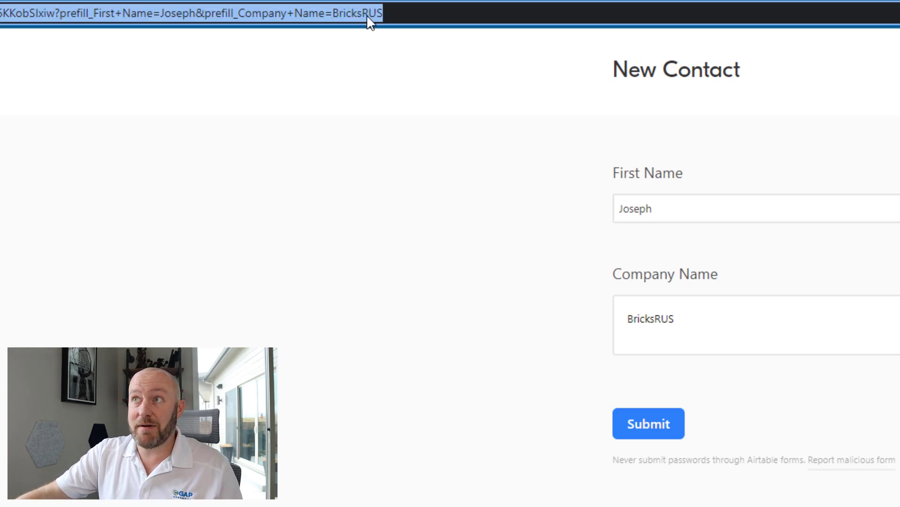
left_click(365, 15)
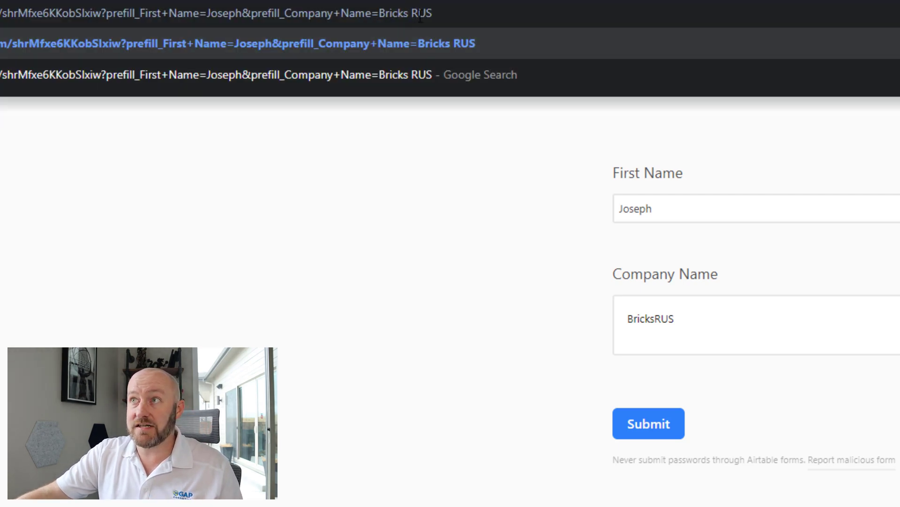
left_click(420, 13)
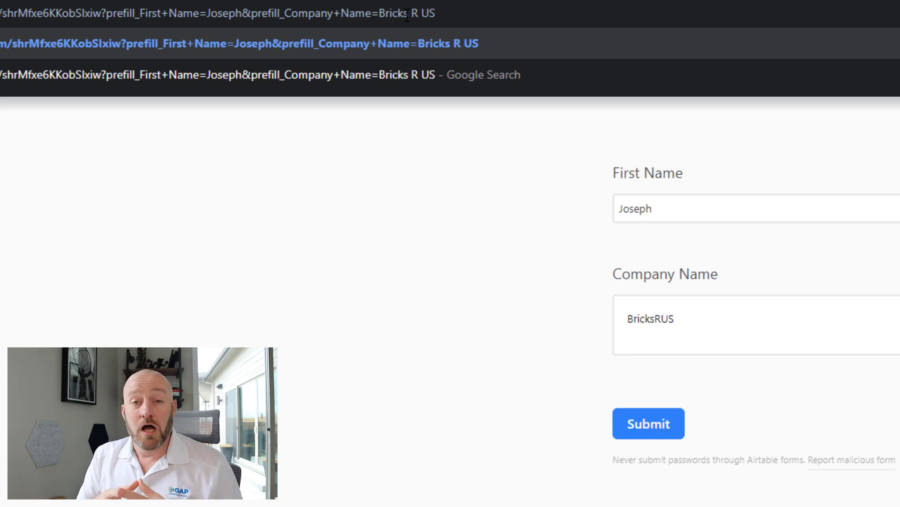
key("Return")
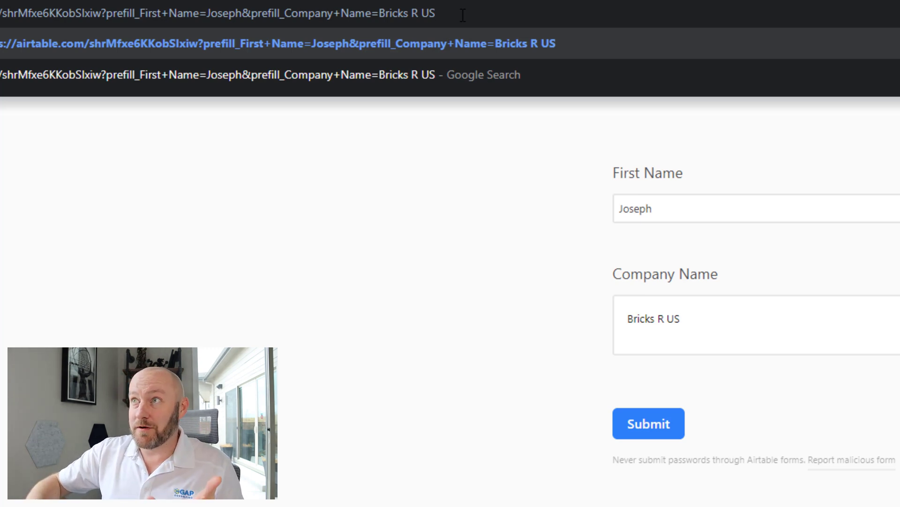
key("Return")
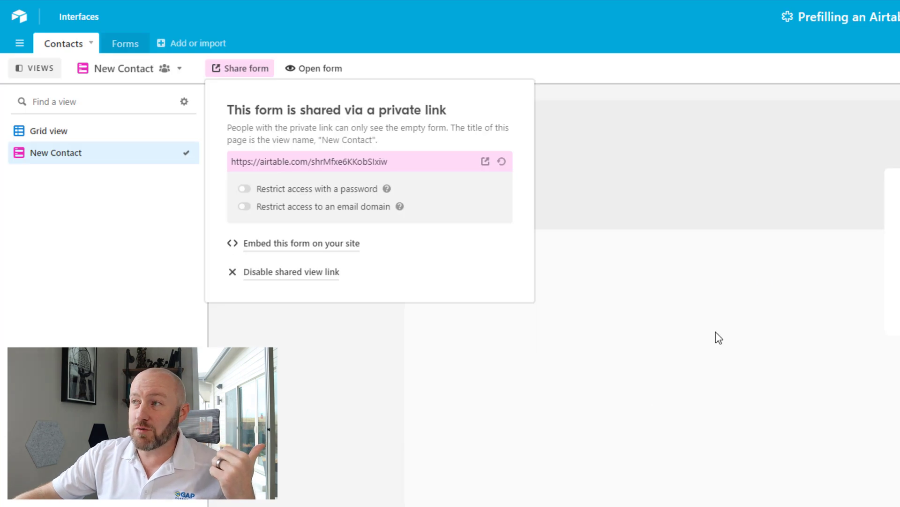
Unhide the Company Name (URL) field in the Contacts grid view.
left_click(716, 338)
left_click(51, 131)
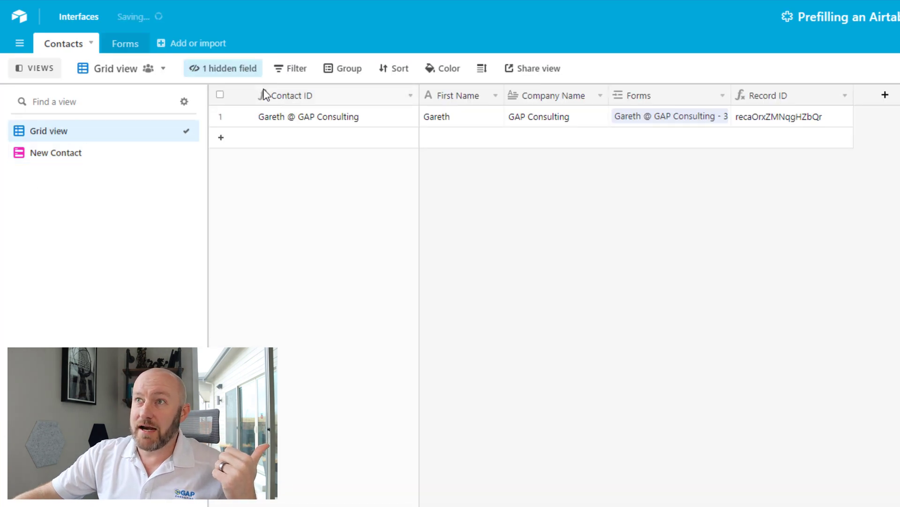
left_click(226, 70)
left_click(236, 166)
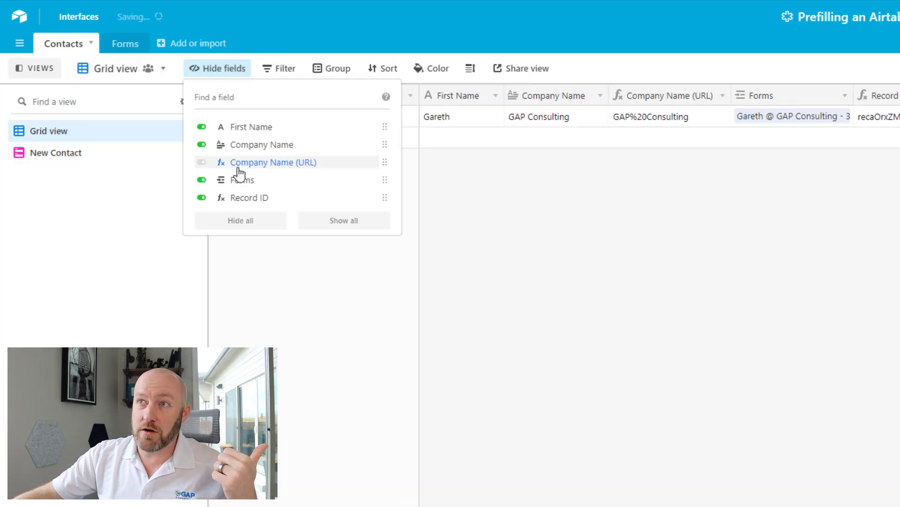
left_click(877, 249)
Inspect the GAP%20Consulting value and its ENCODE_URL_COMPONENT formula, closing without changes.
left_click(655, 118)
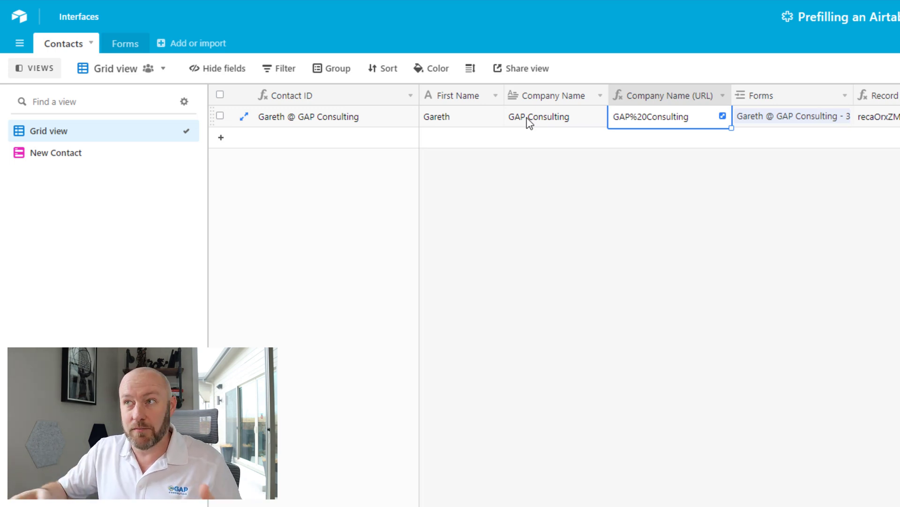
double_click(660, 95)
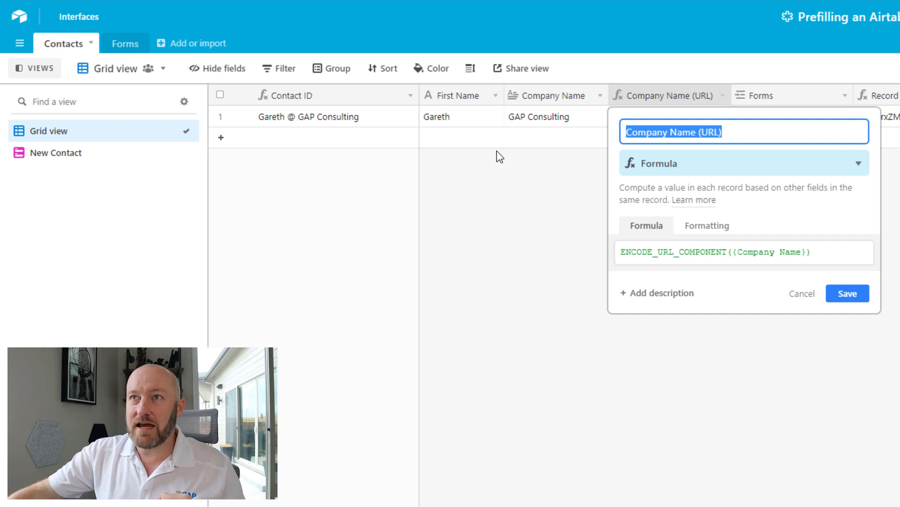
left_click(492, 291)
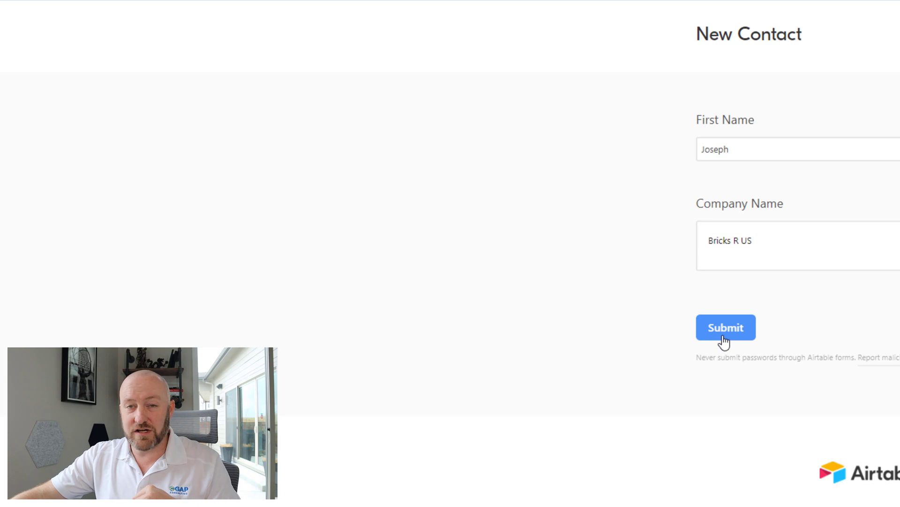
Submit Joseph's form and verify the new Bricks R US contact row in Contacts.
left_click(725, 327)
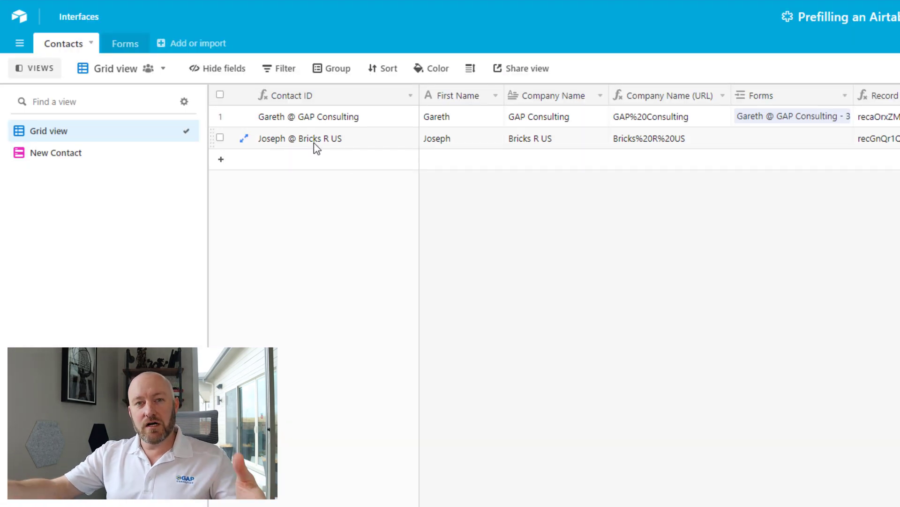
left_click(446, 146)
left_click(539, 144)
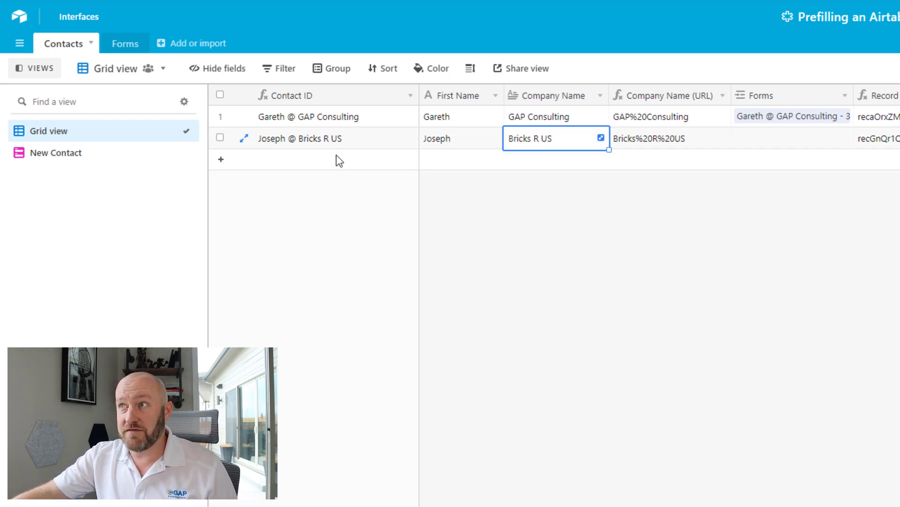
left_click(125, 44)
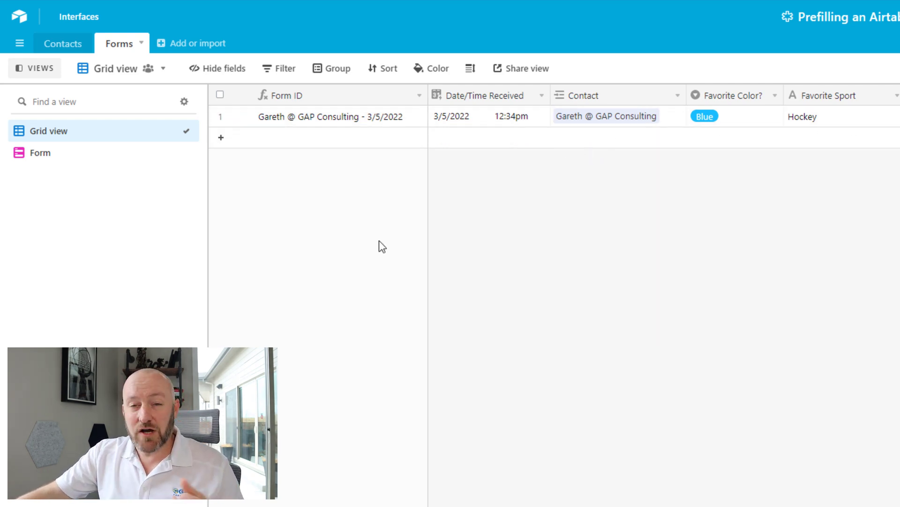
Show the Favorite Color? question's Blue and Red options as a list on the form.
left_click(63, 156)
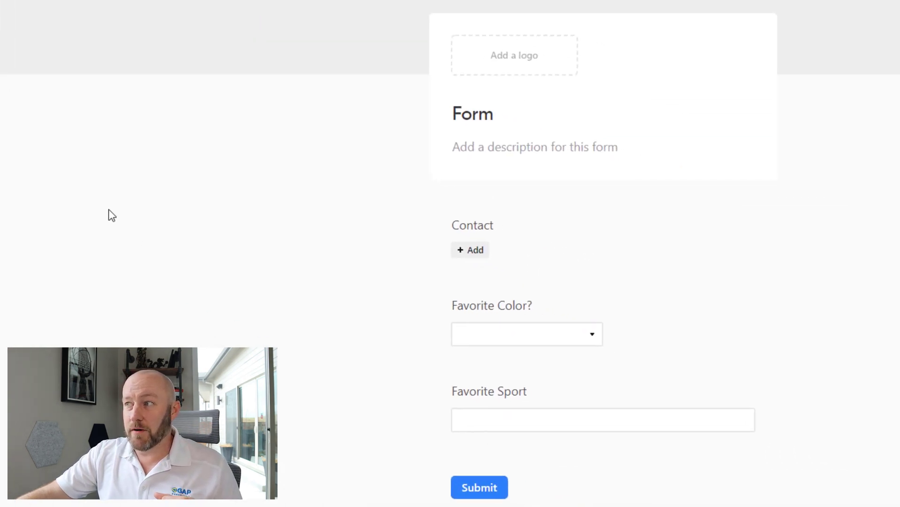
scroll(505, 113, "down", 2)
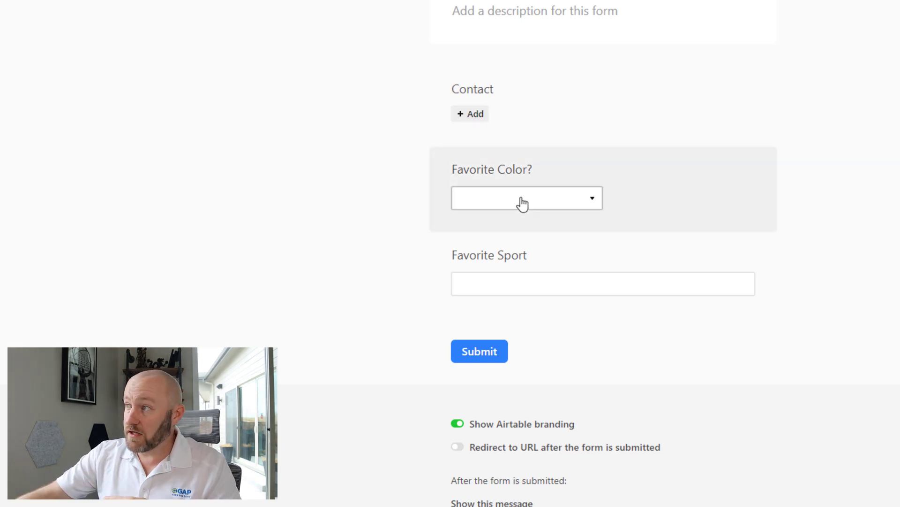
left_click(521, 200)
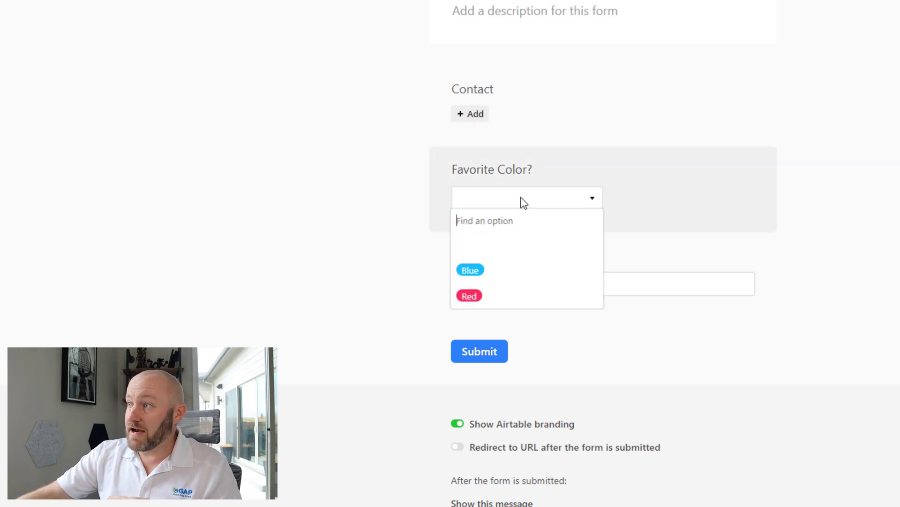
left_click(709, 183)
left_click(673, 284)
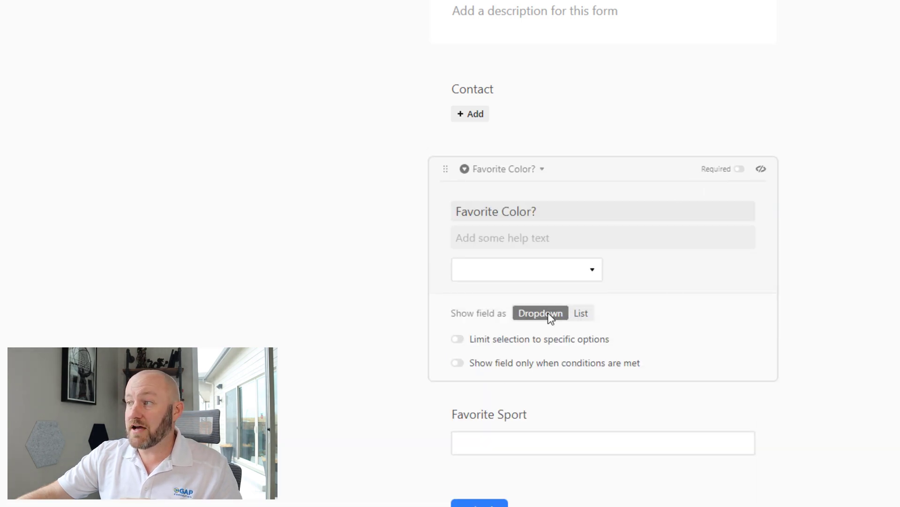
left_click(583, 314)
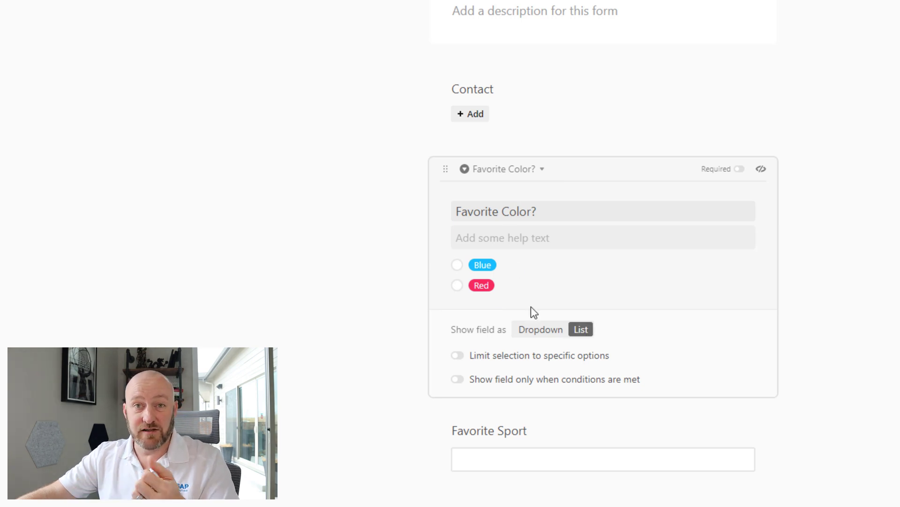
scroll(414, 274, "down", 1)
scroll(467, 205, "down", 3)
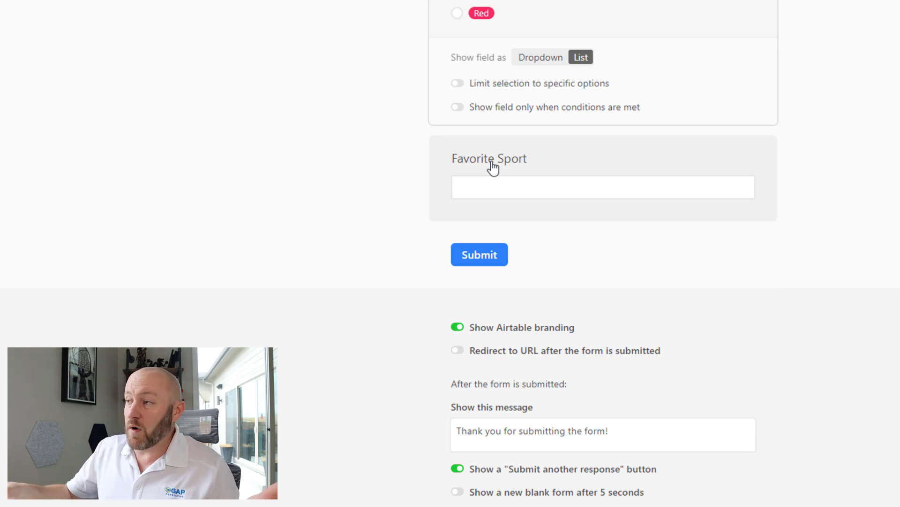
scroll(355, 281, "up", 4)
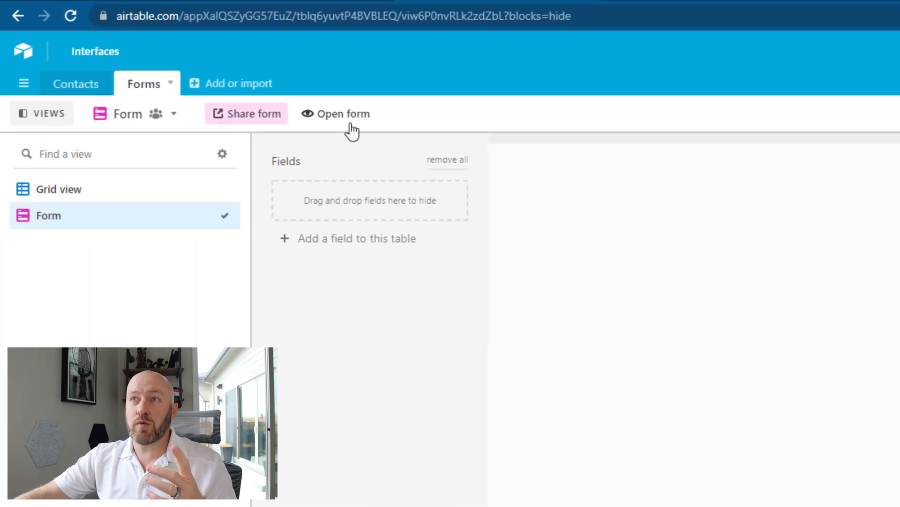
Open the live form, copy its web address, check the share link, then return to Grid view.
left_click(346, 122)
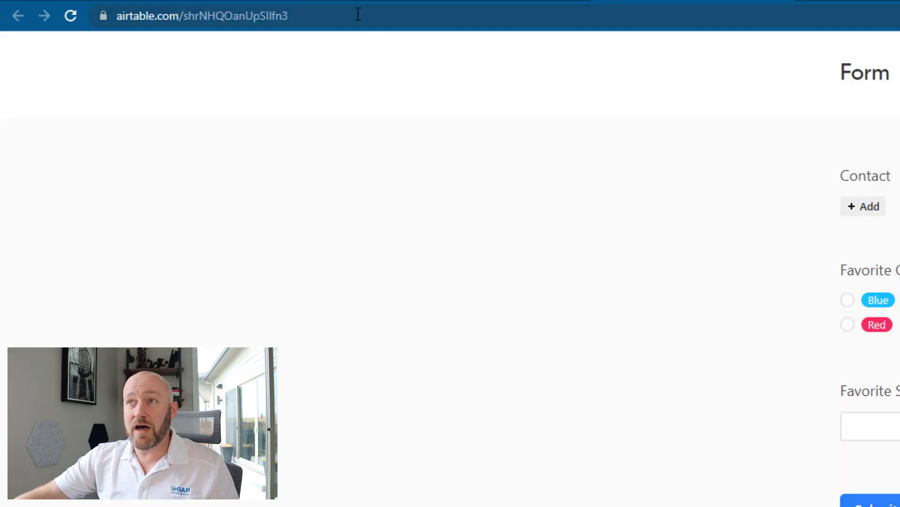
left_click(357, 14)
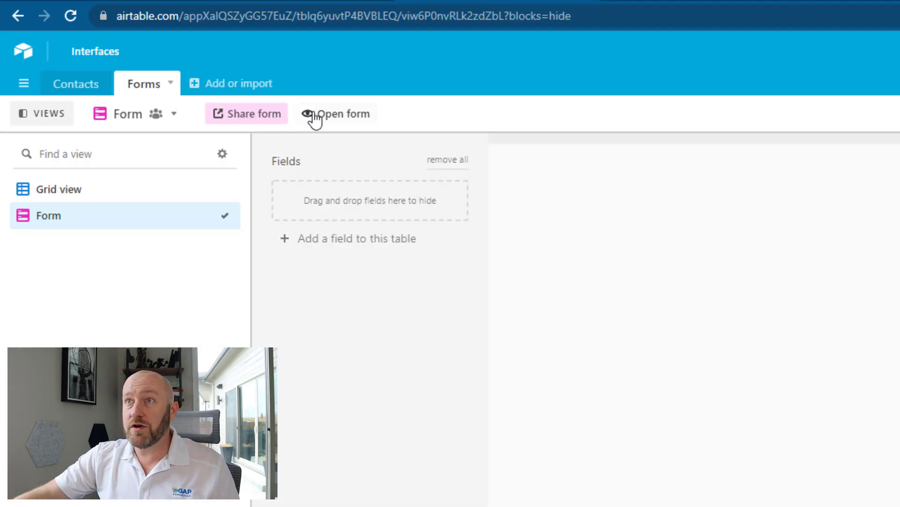
left_click(252, 117)
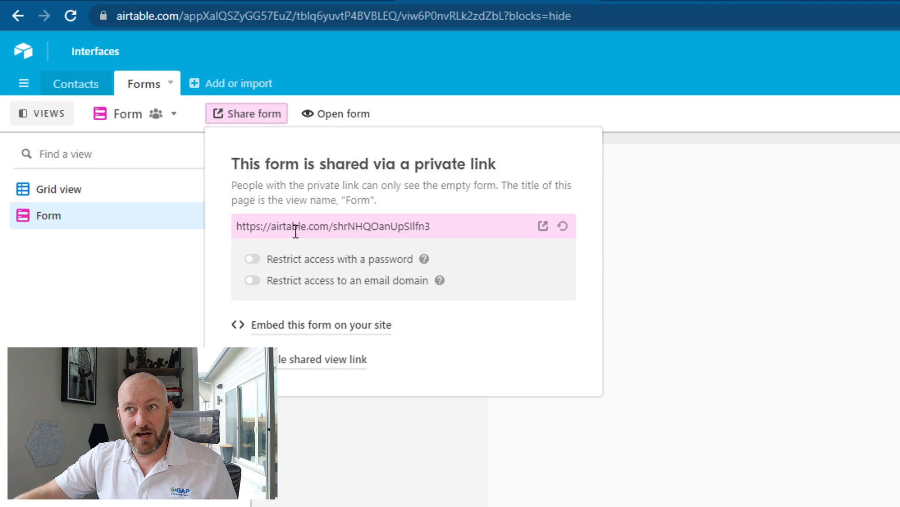
left_click(751, 424)
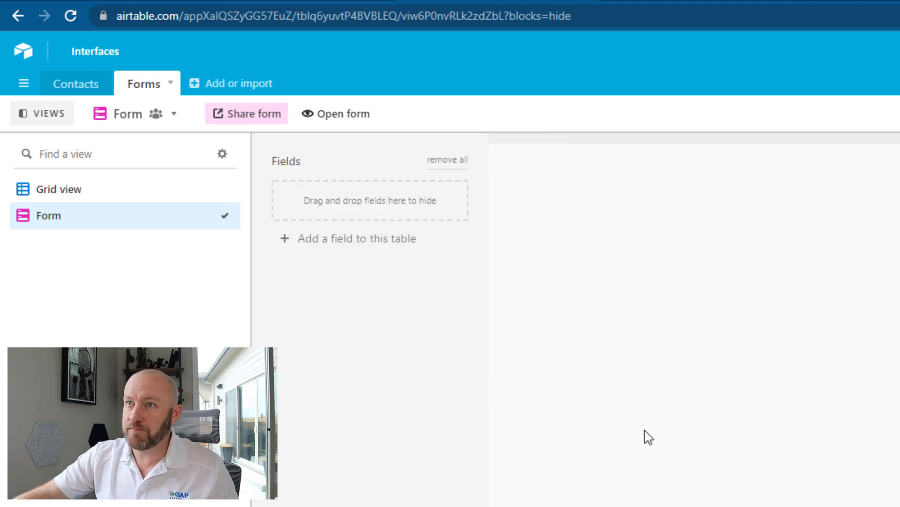
left_click(71, 194)
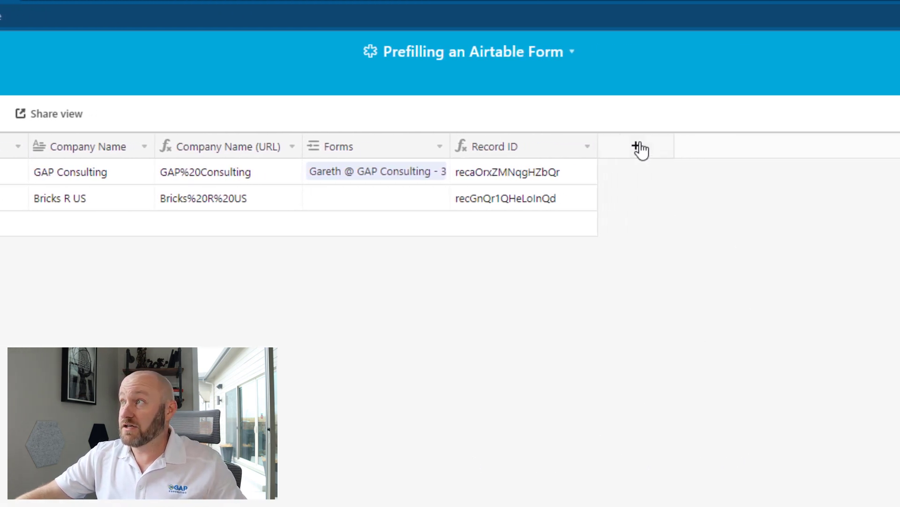
Create a Questions Form formula field containing the pasted form link.
left_click(639, 148)
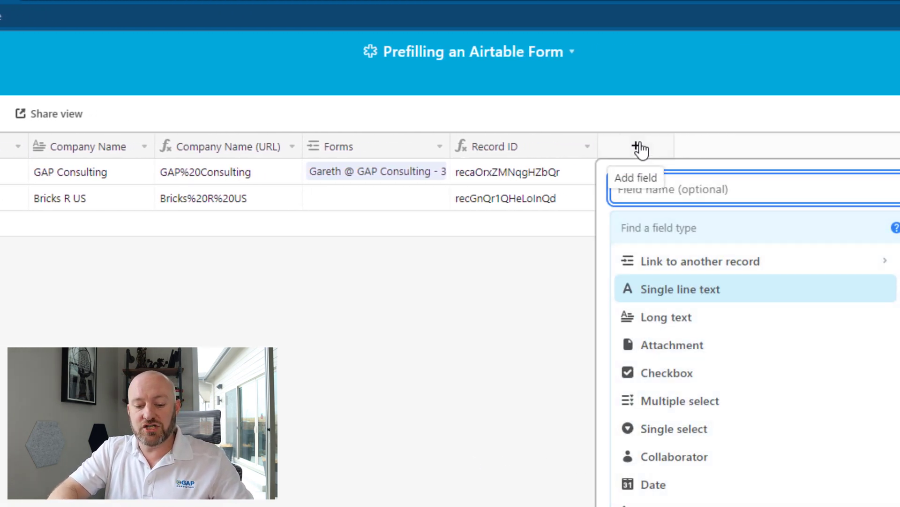
type("Questions Fo")
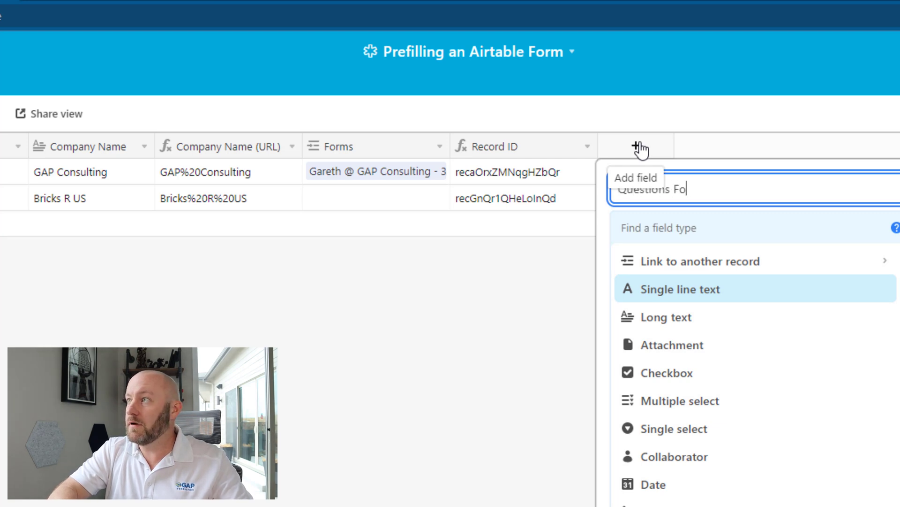
type("rm")
key("Tab")
type("for")
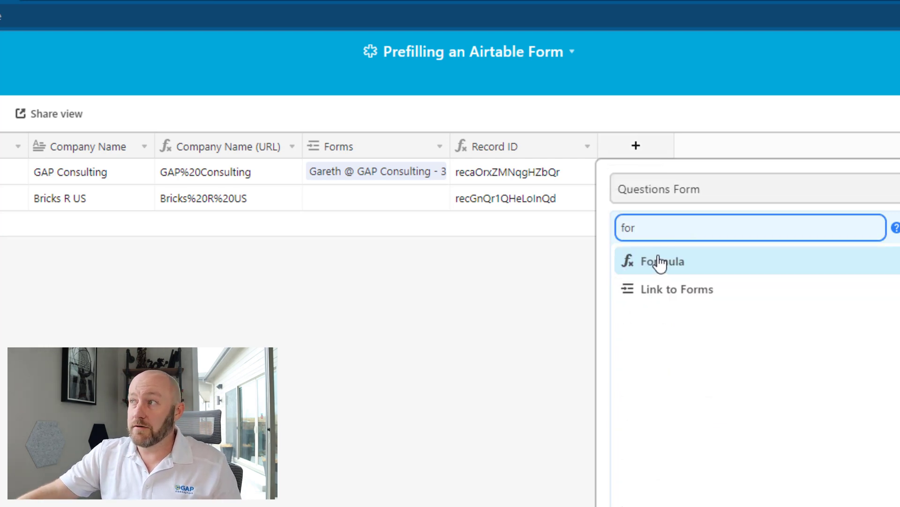
left_click(659, 261)
left_click(643, 333)
type("'")
type("https://airtable.com/shrNHQOanUpSIlfn3")
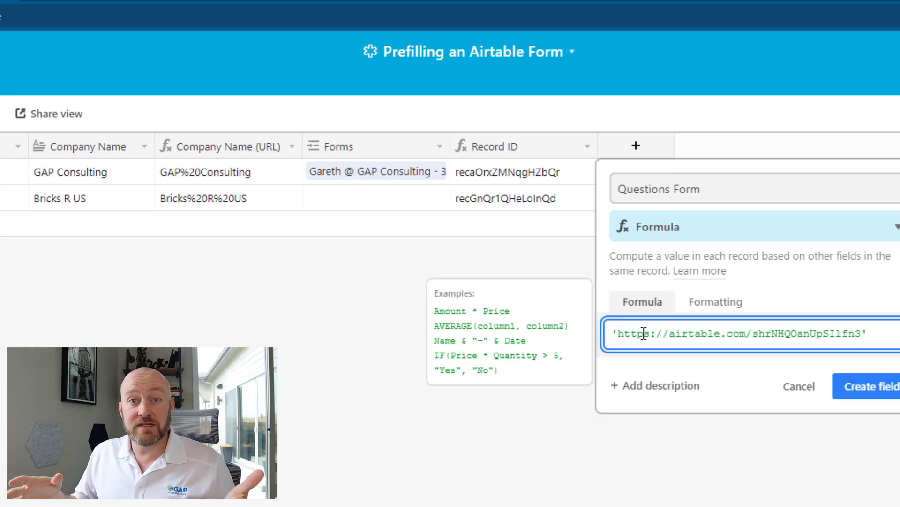
left_click(865, 386)
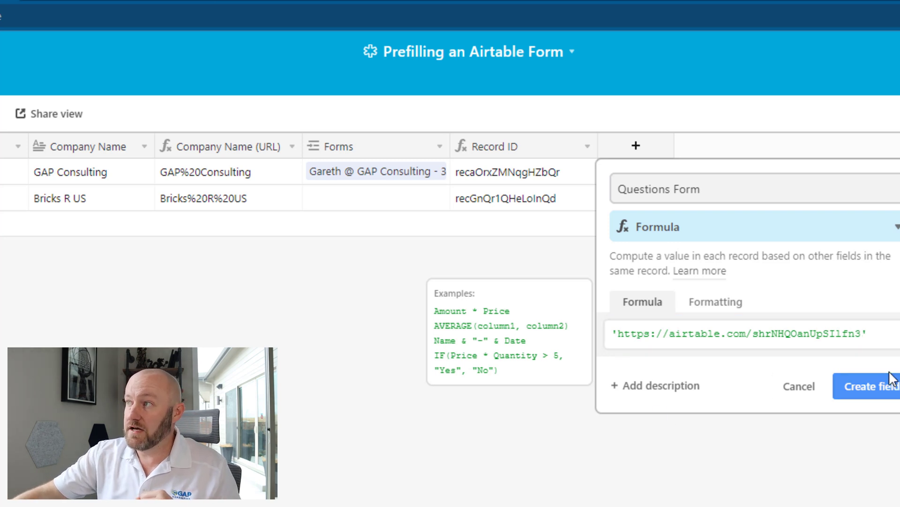
Add two blank contact records and widen the Questions Form column.
left_click(491, 225)
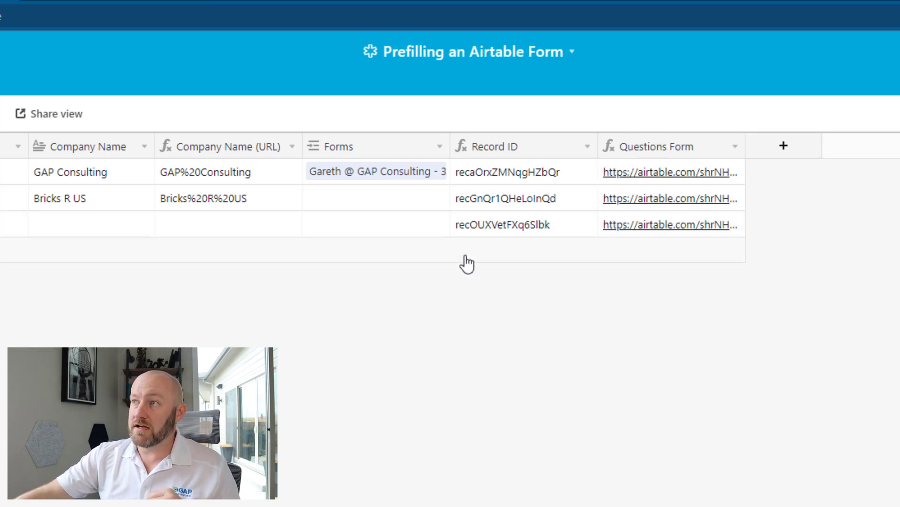
left_click(436, 258)
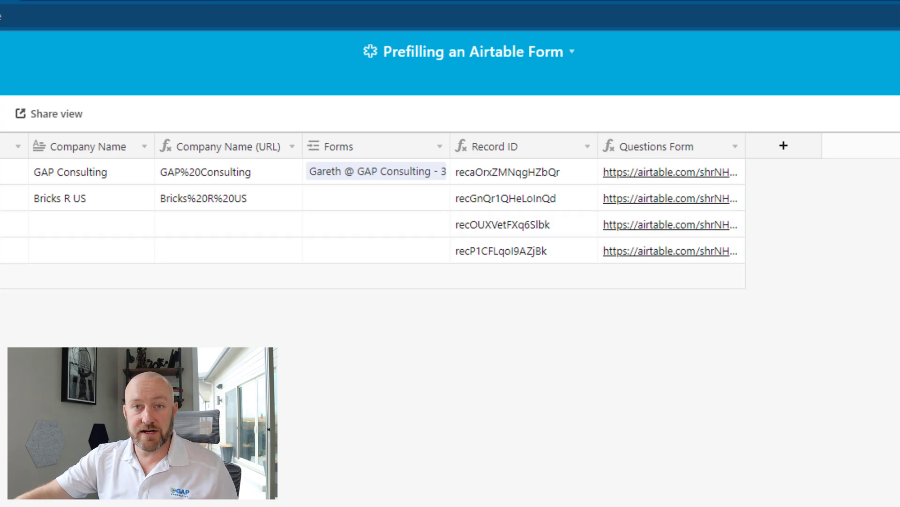
left_click_drag(745, 147, 845, 147)
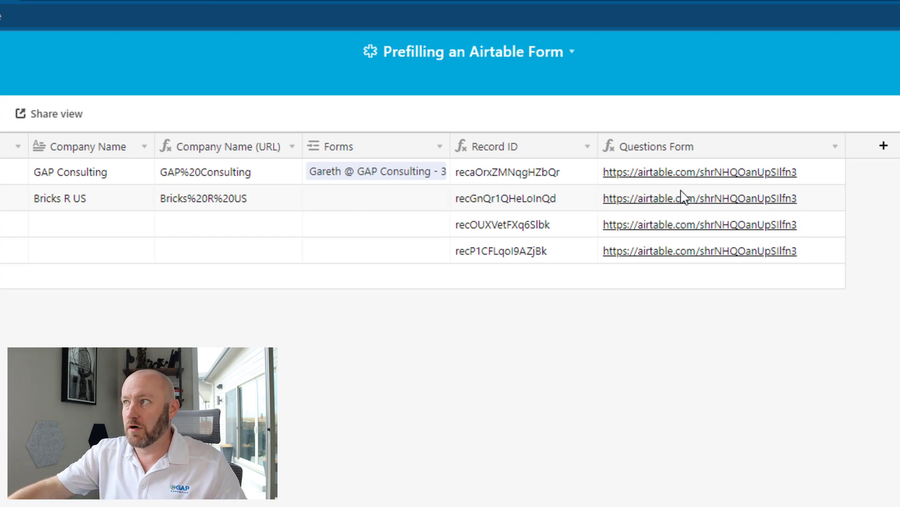
left_click(769, 148)
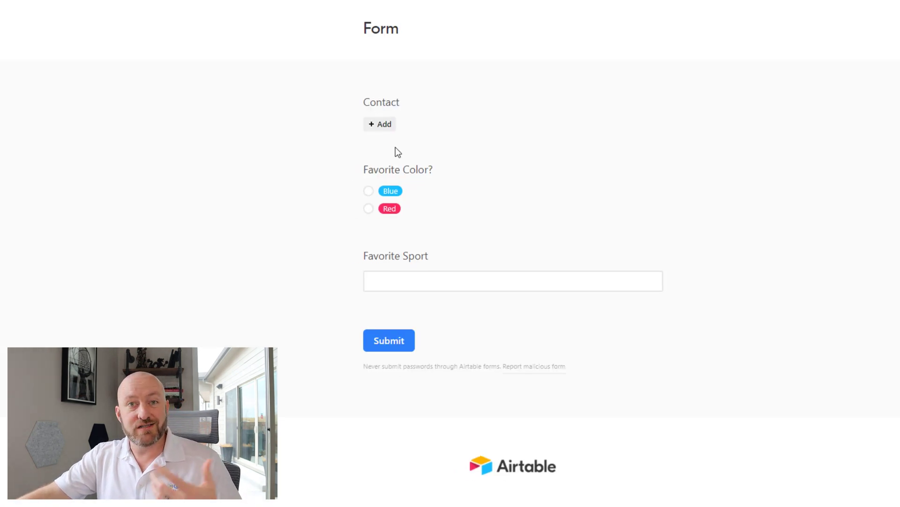
left_click(378, 128)
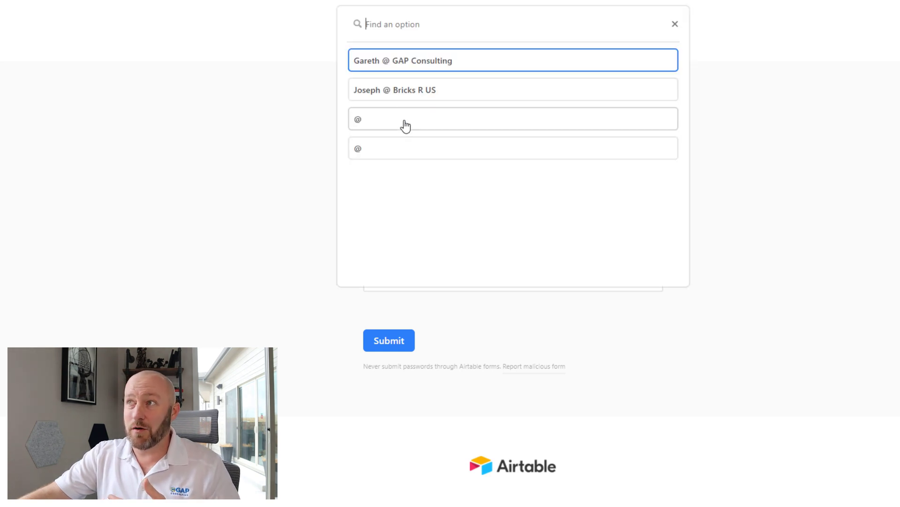
left_click(197, 193)
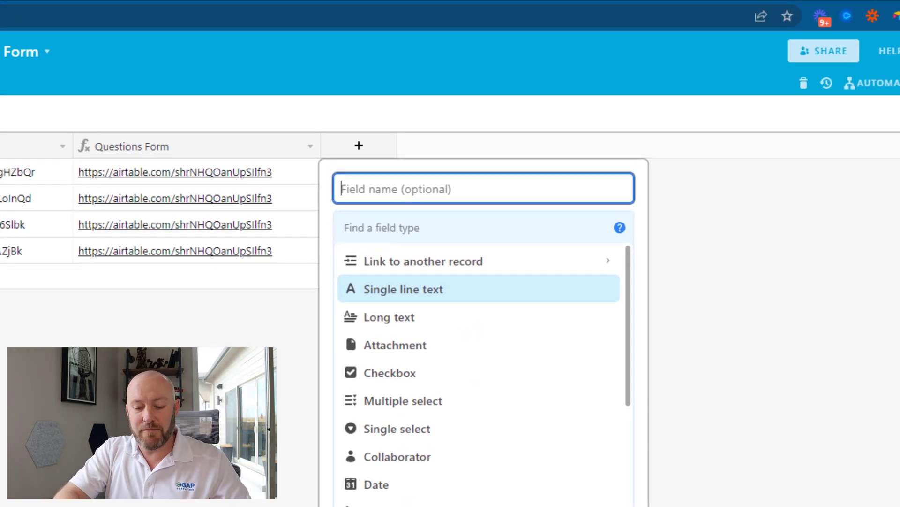
type("Prefill")
Create a Prefill formula field with CONCATENATE({Questions Form}) and widen its column.
key("Tab")
type("fo")
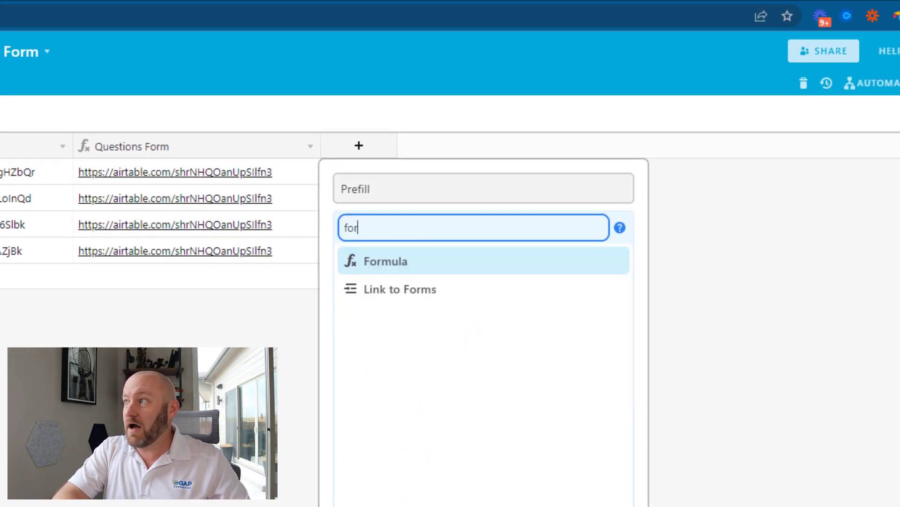
key("Return")
left_click(384, 334)
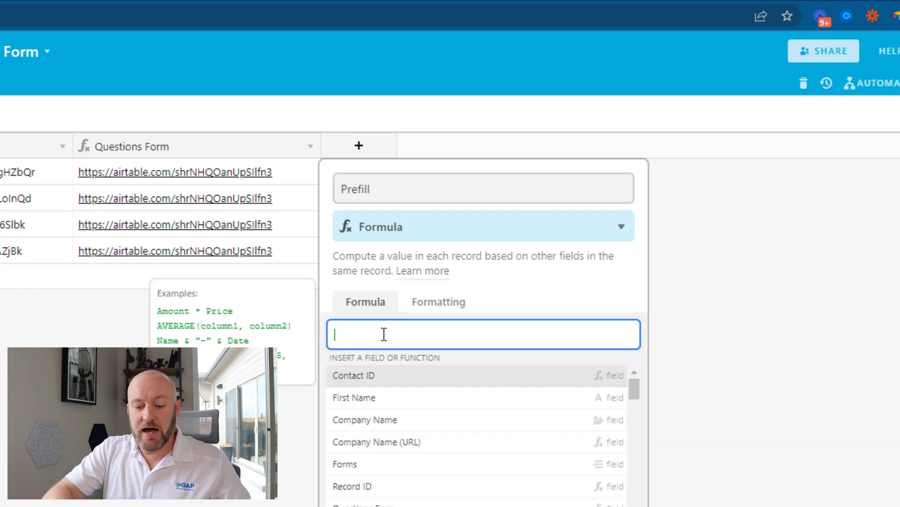
type("conc")
key("Return")
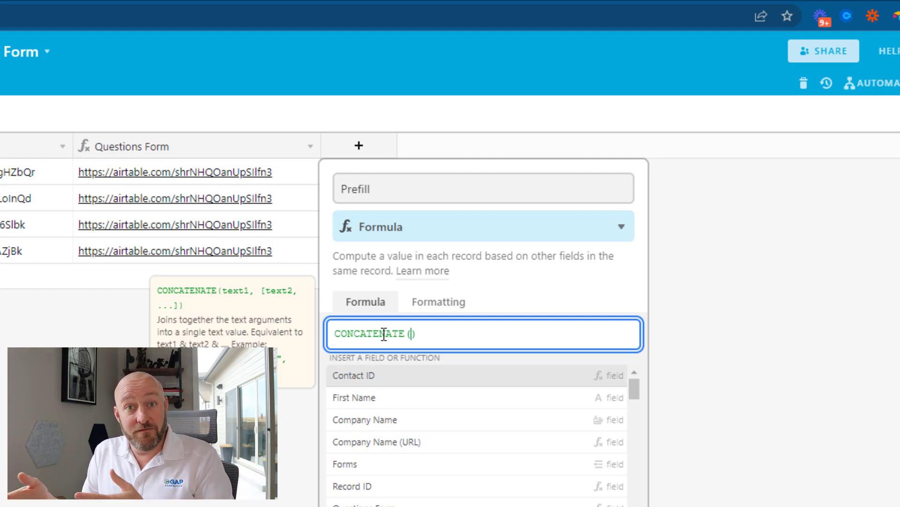
type("q")
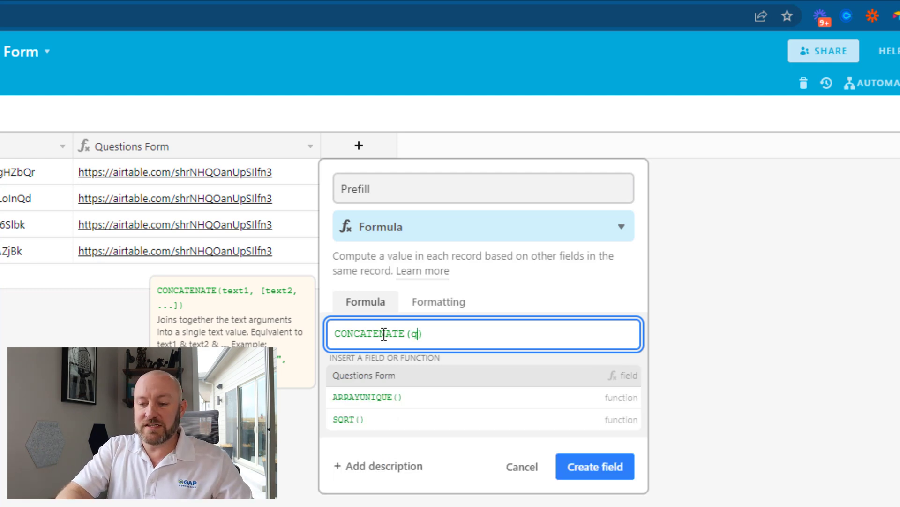
type("ue")
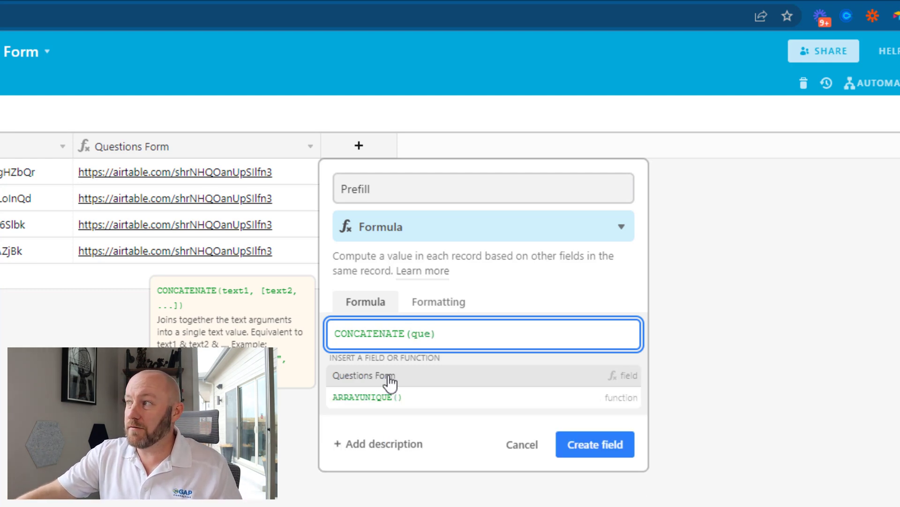
left_click(390, 379)
left_click(579, 394)
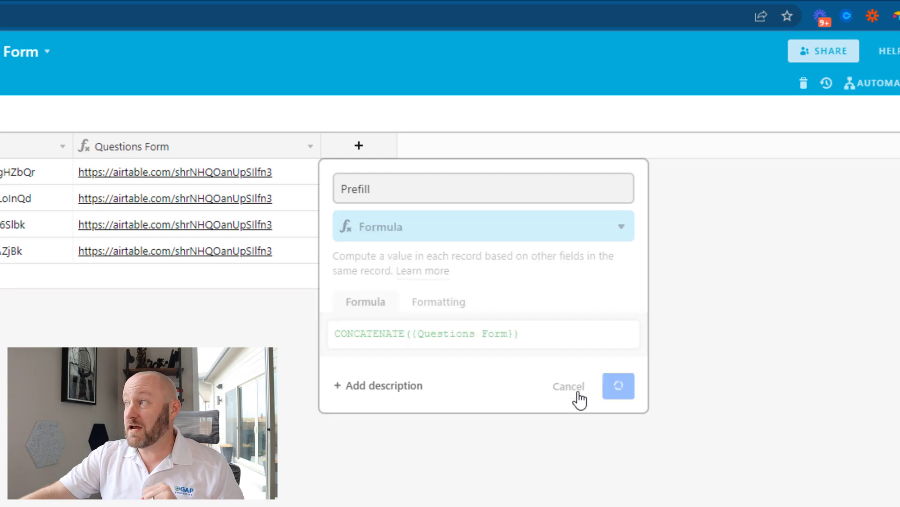
left_click_drag(465, 141, 661, 141)
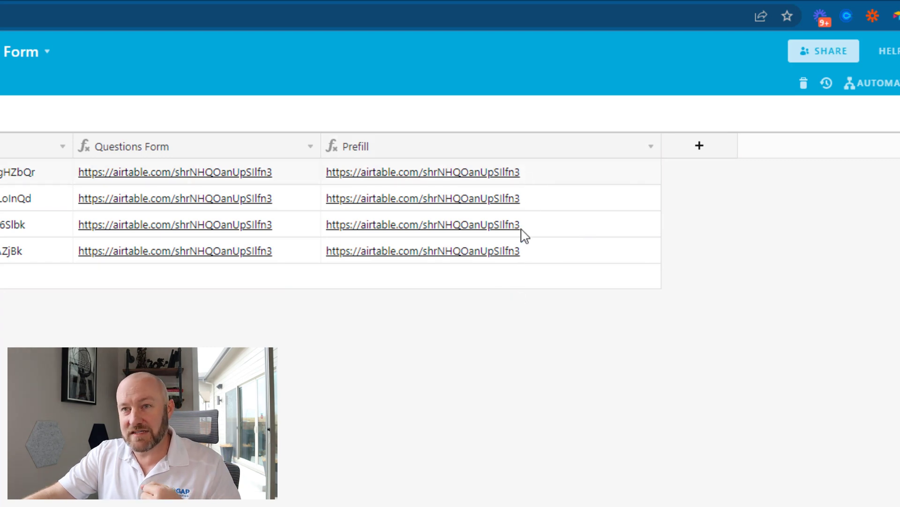
Edit the Prefill formula to add '?prefill_Contact=' and the Record ID field.
double_click(523, 152)
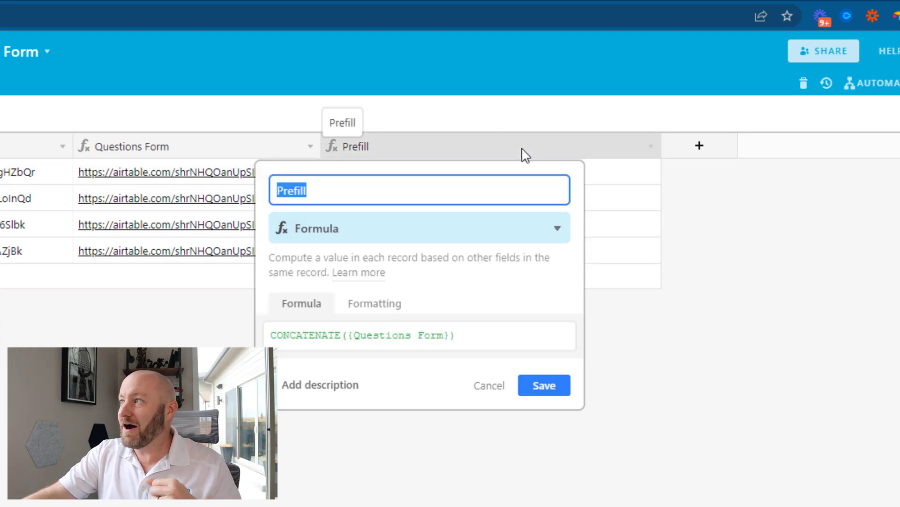
left_click(451, 336)
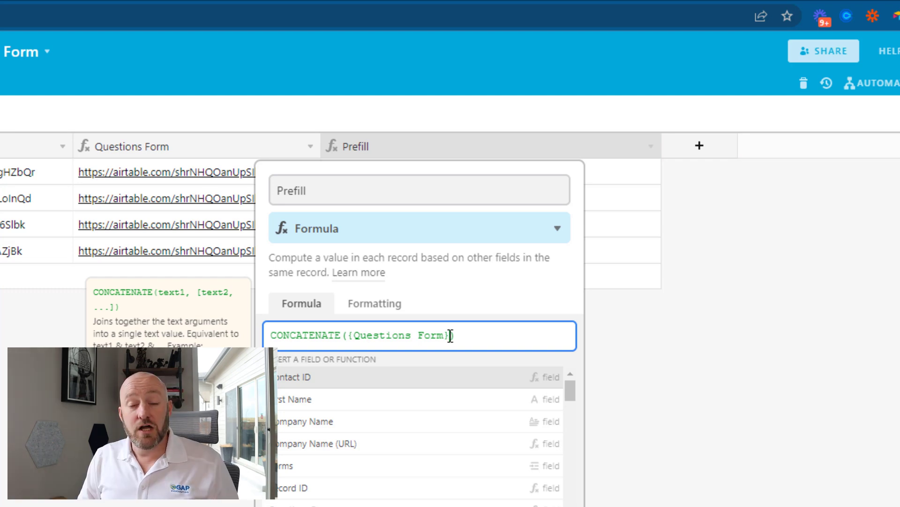
left_click(451, 336)
type(")")
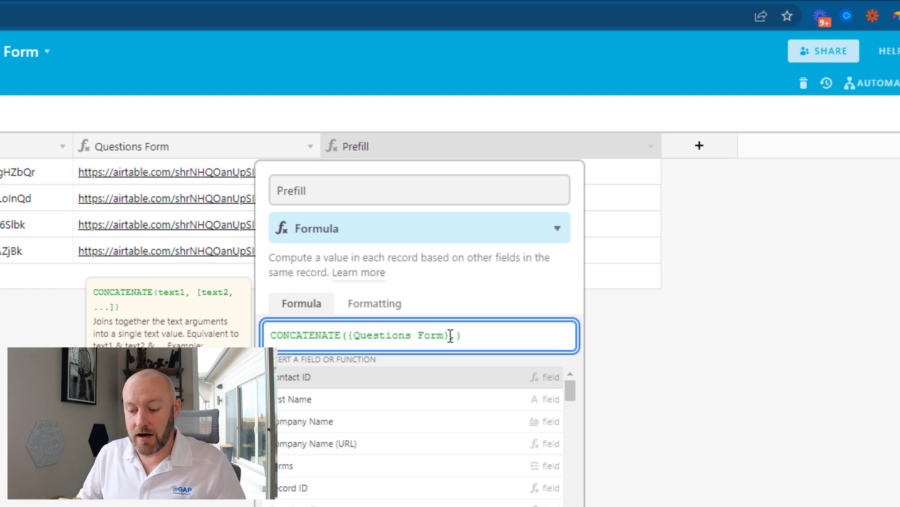
type("''")
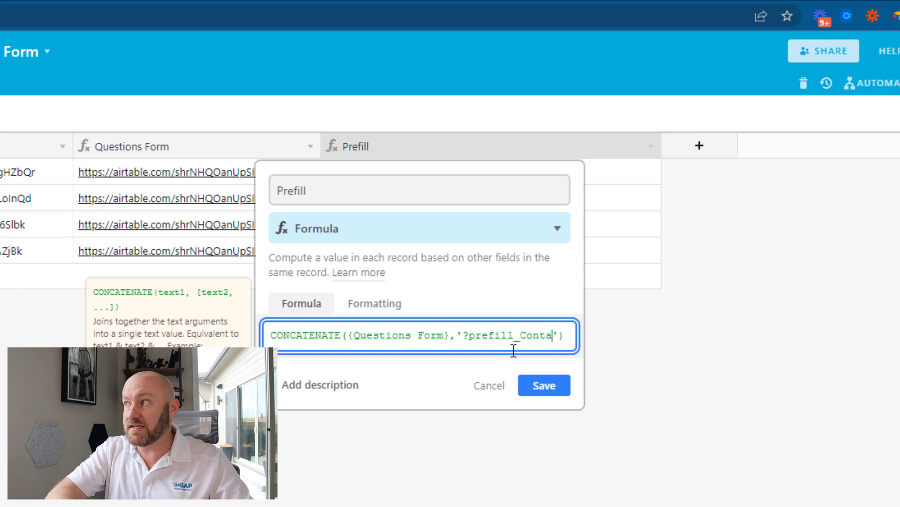
type("ntact=")
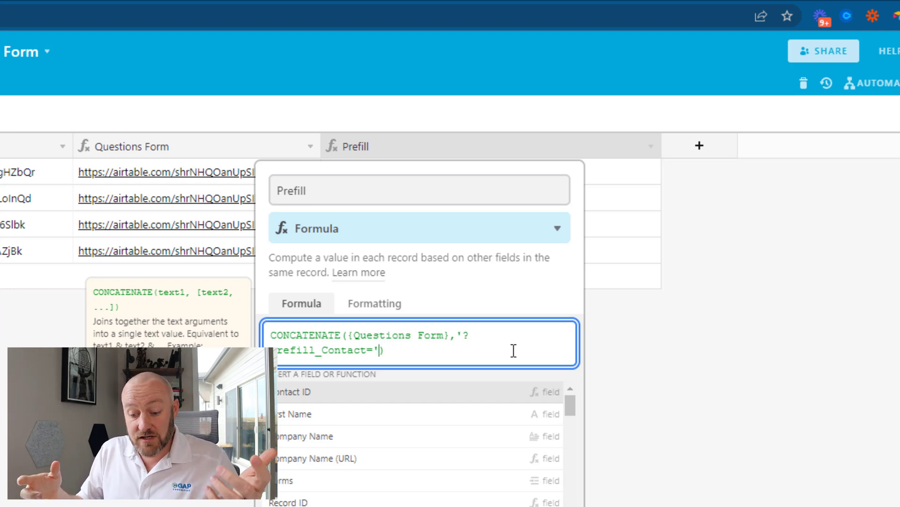
key("Escape")
type(",")
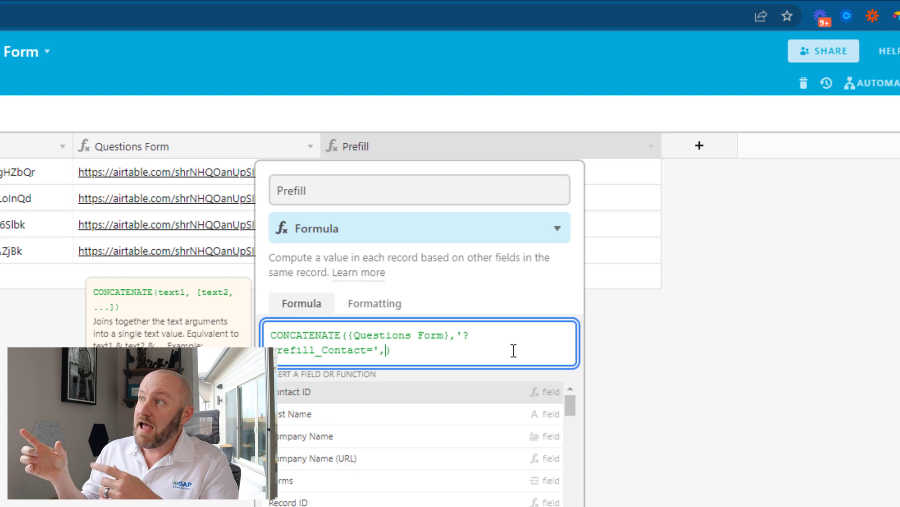
type("rec")
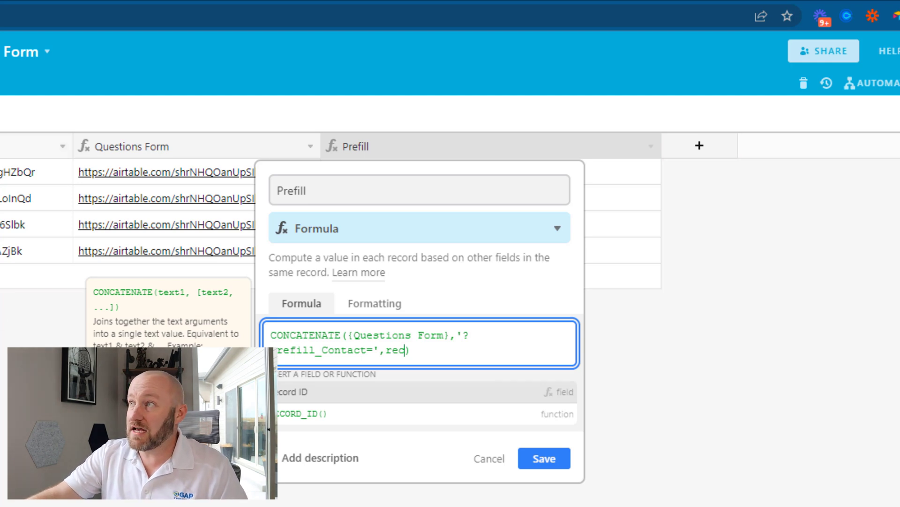
left_click(354, 394)
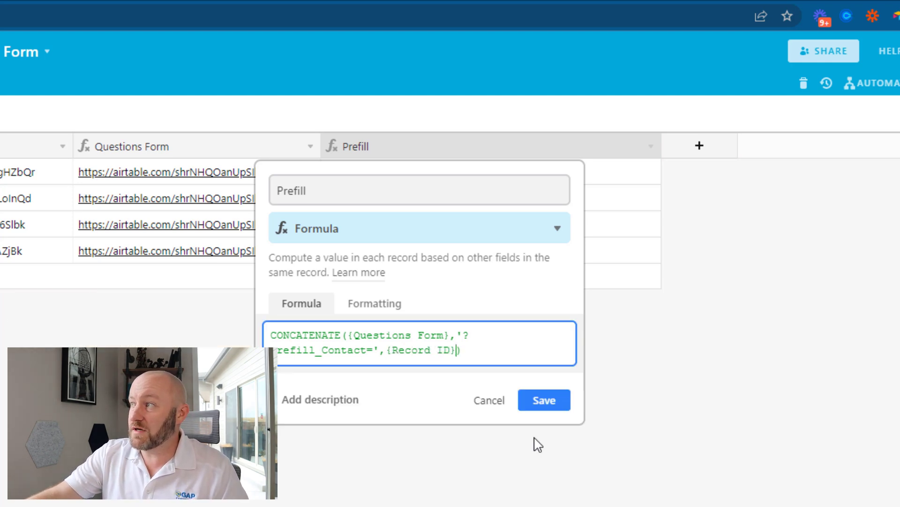
Save the Prefill formula and test the Bricks R US and GAP Consulting prefilled links.
left_click(544, 401)
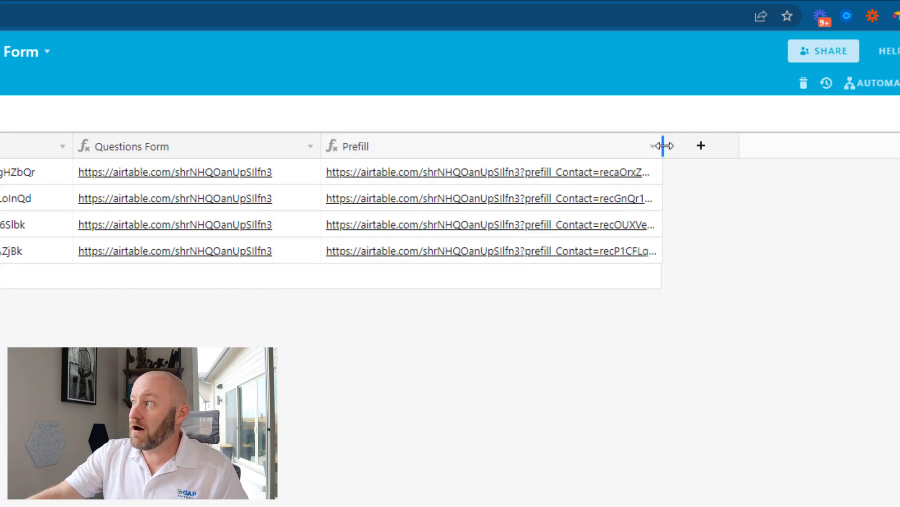
left_click_drag(664, 146, 791, 141)
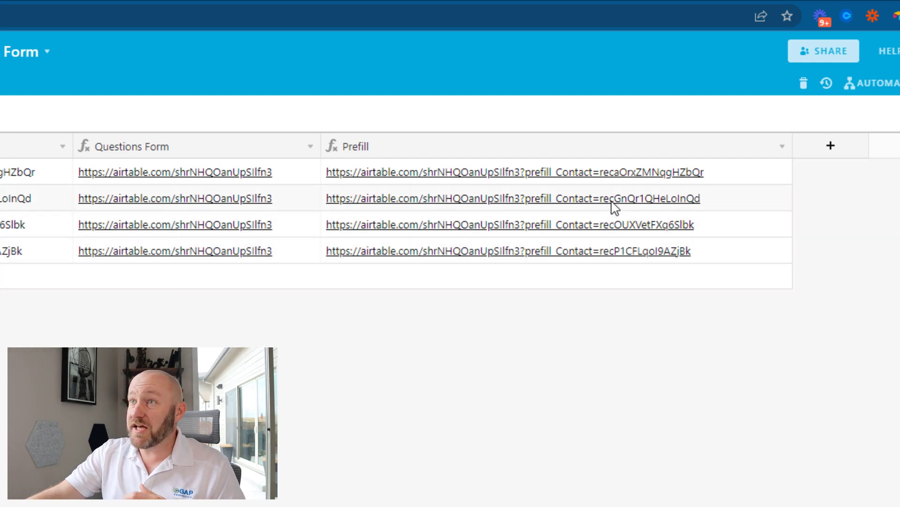
left_click(836, 128)
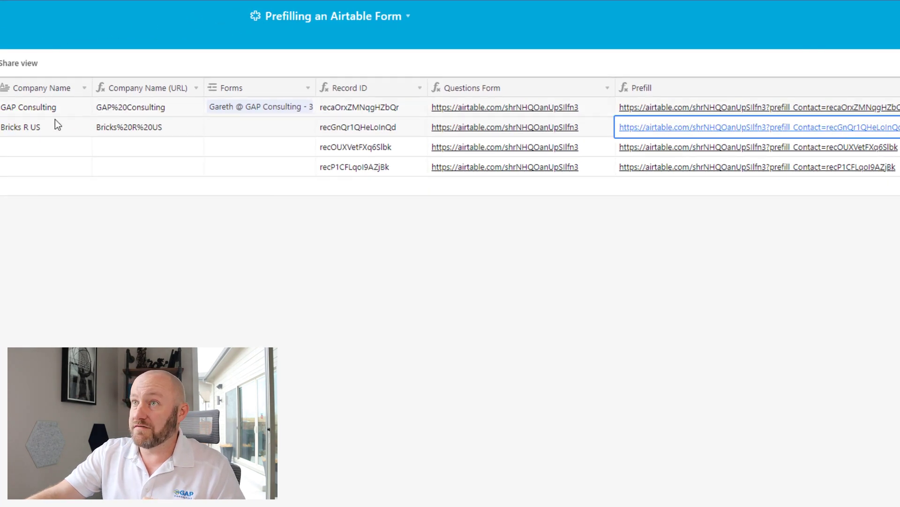
left_click(709, 135)
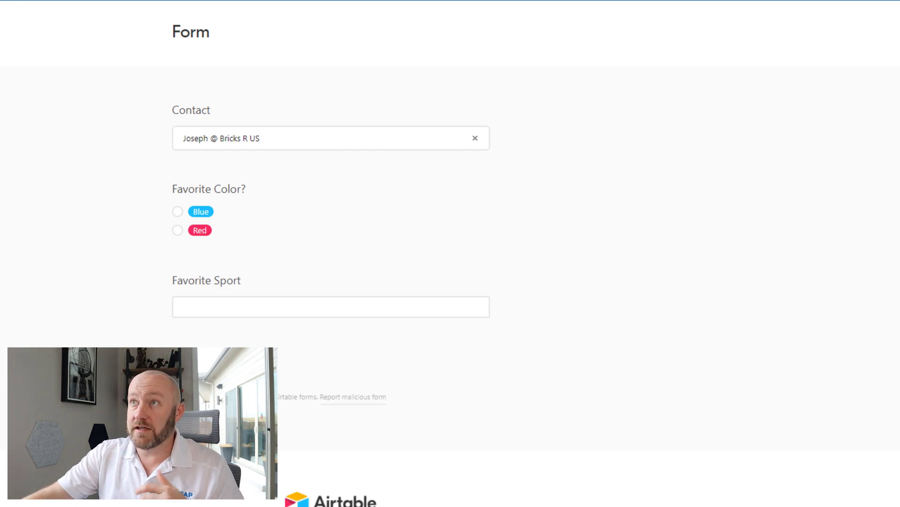
key("ctrl+w")
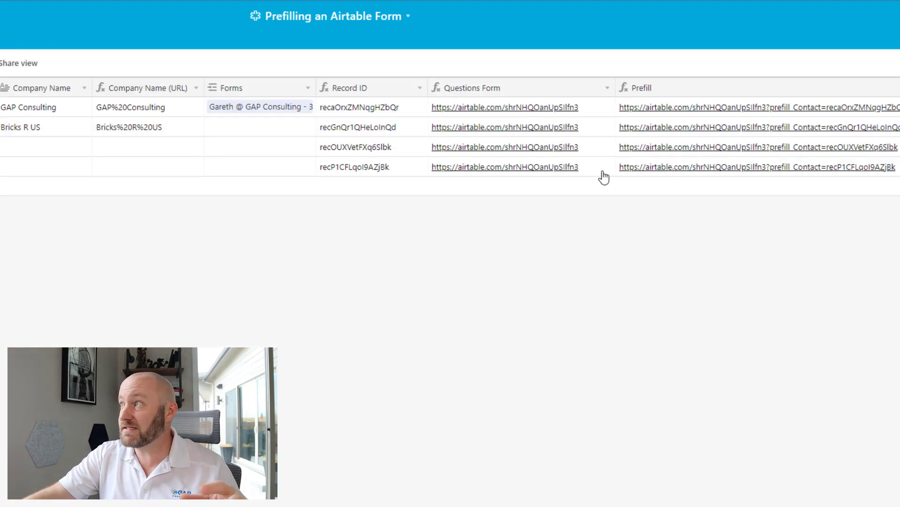
left_click(657, 111)
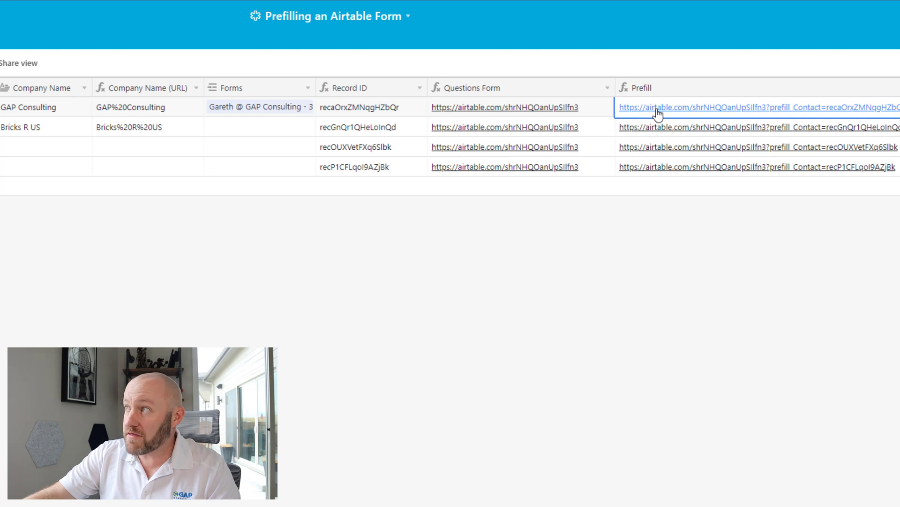
left_click(656, 109)
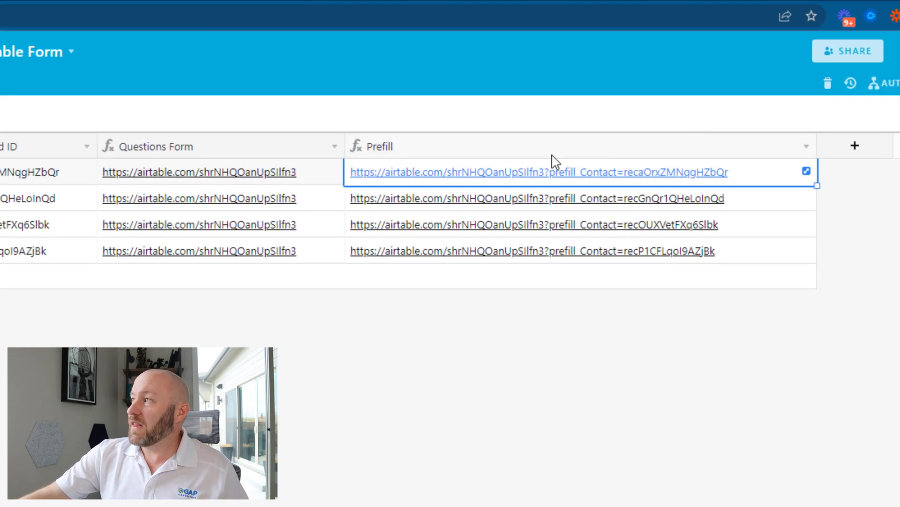
Reopen the Prefill formula and extend its '&prefill_Favorite+Color?' parameter to set Red.
double_click(547, 156)
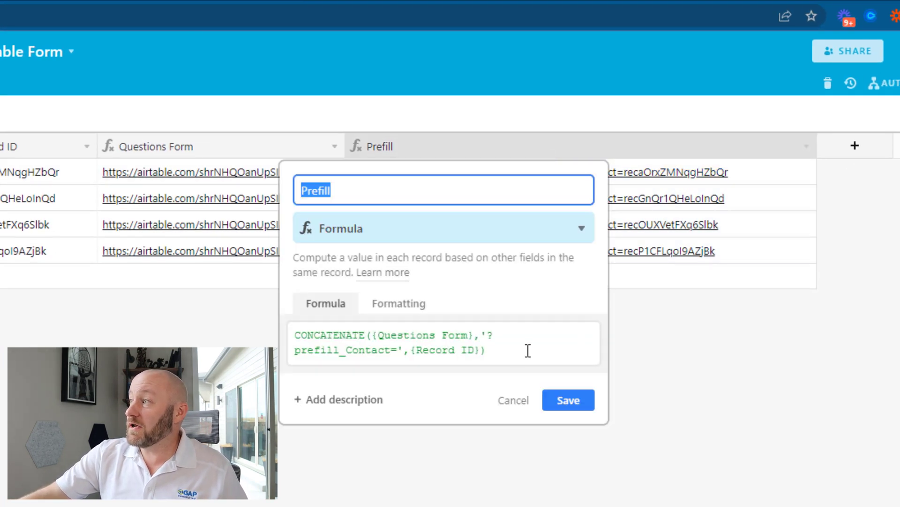
left_click(482, 350)
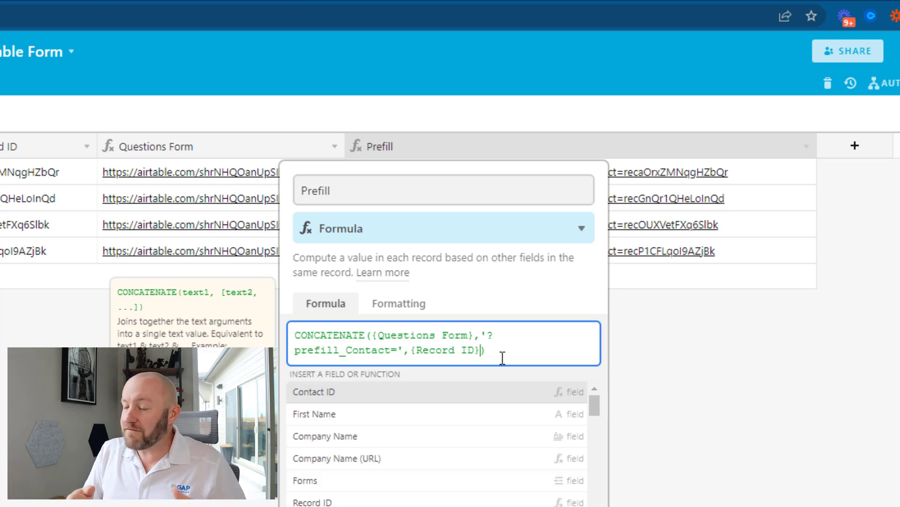
type(",")
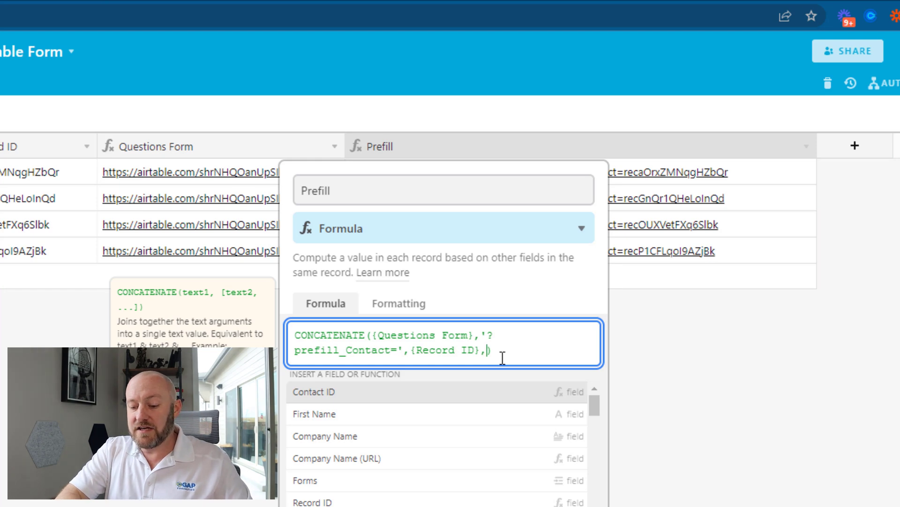
type("'")
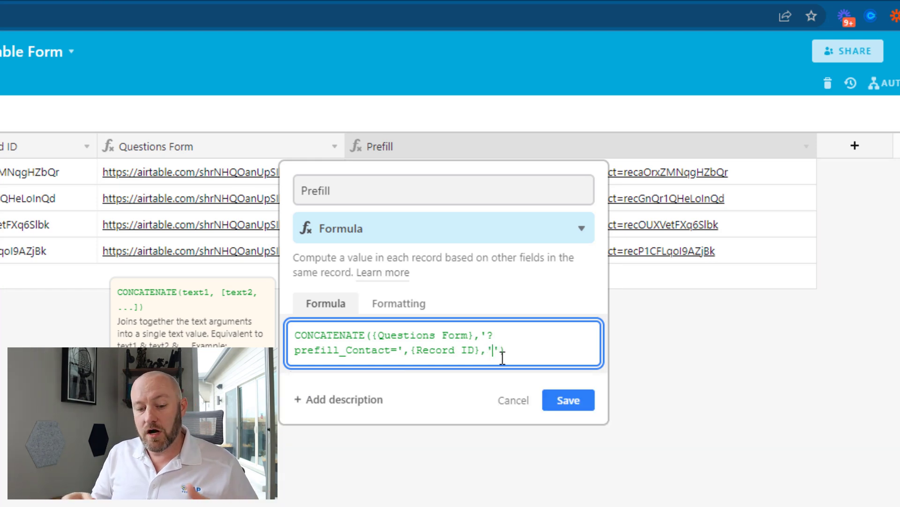
key("Return")
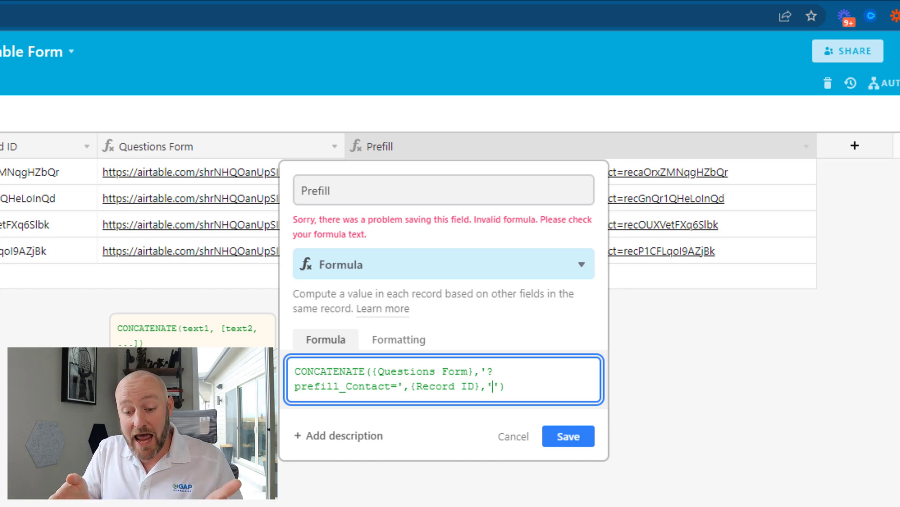
type("&prefill_")
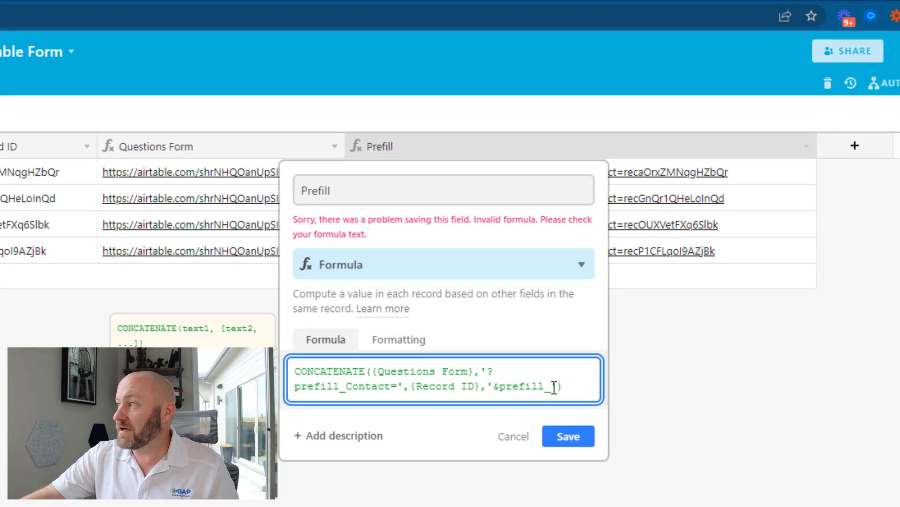
type("Favorite Color?")
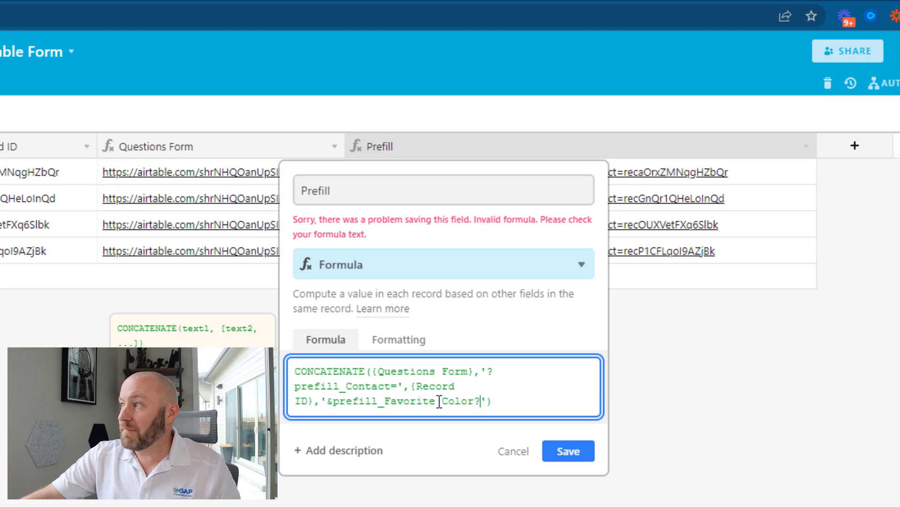
left_click(437, 401)
type("+")
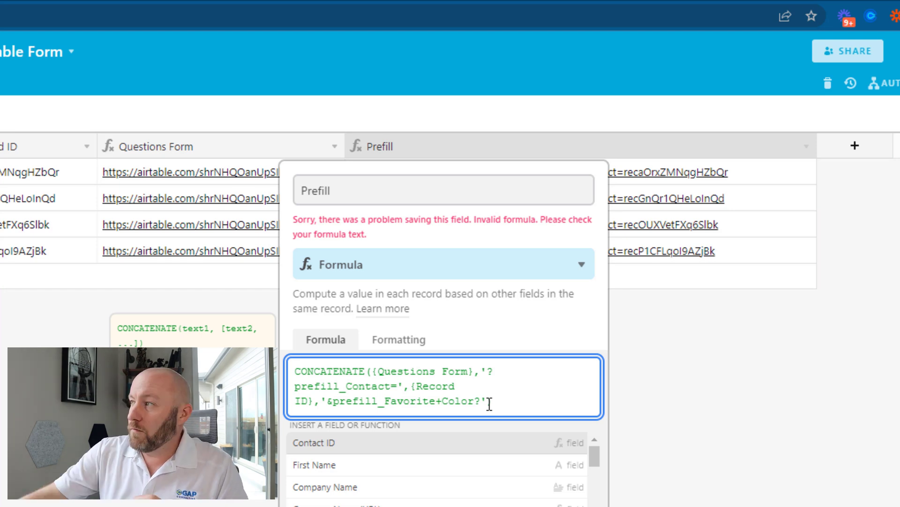
left_click(482, 403)
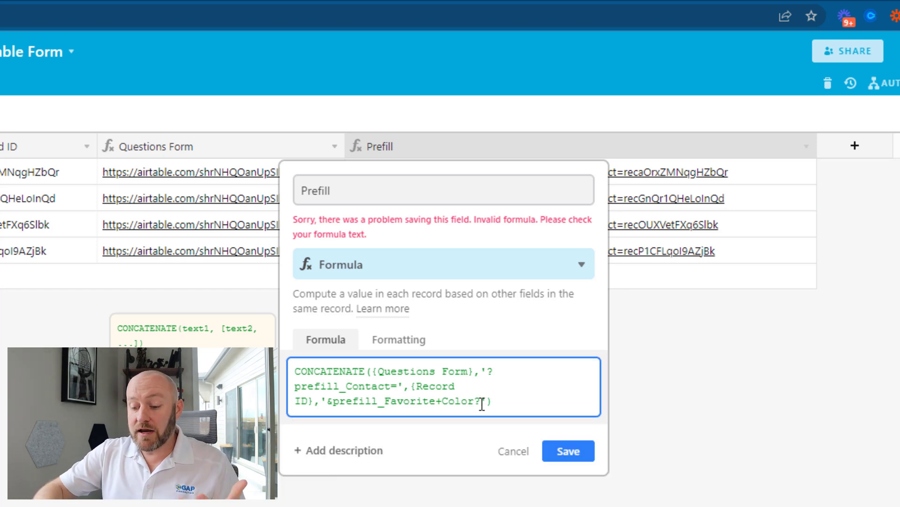
type("=")
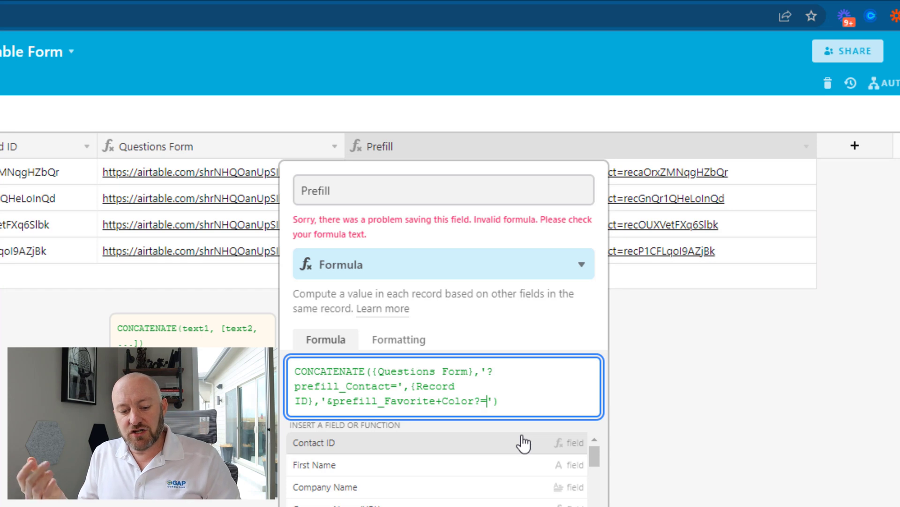
type("Red")
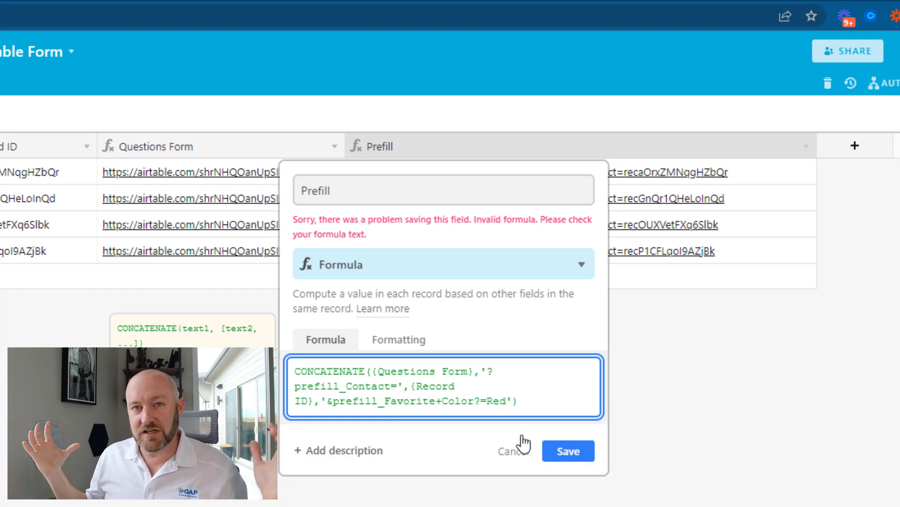
Save the Red-prefill formula, widen the Prefill column, and open Joseph's prefilled link.
left_click(569, 456)
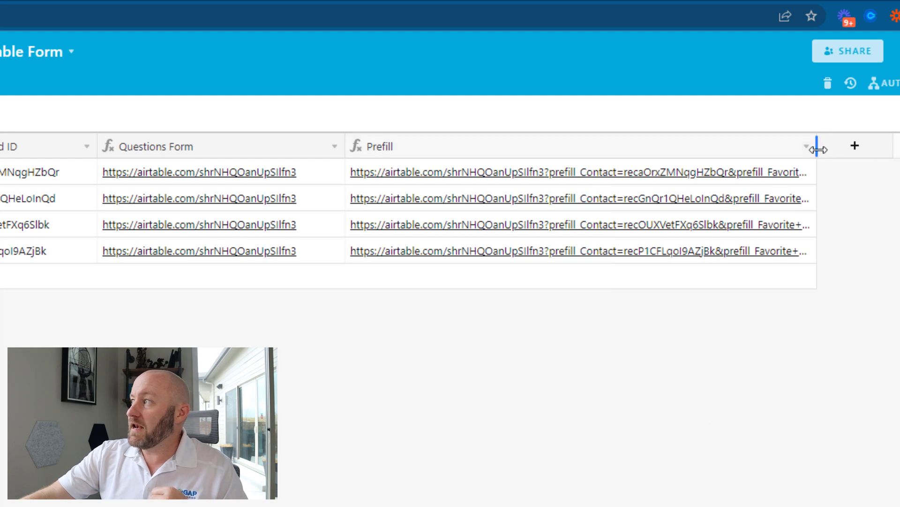
left_click_drag(816, 145, 897, 145)
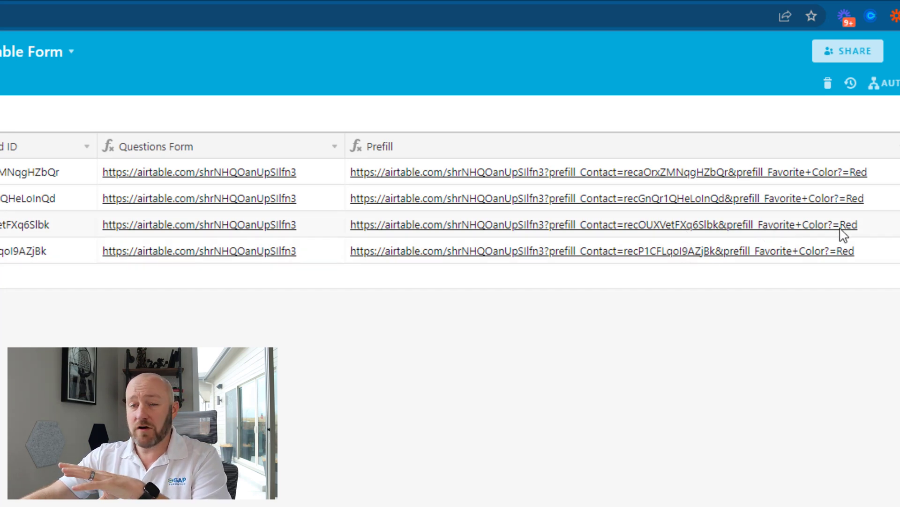
left_click(670, 200)
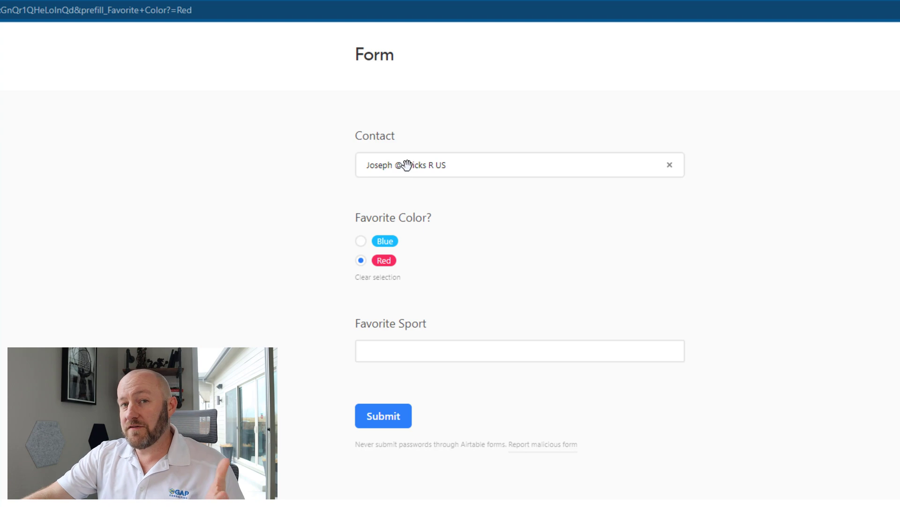
Change Joseph's favorite colour to Blue, enter Hockey as sport, and submit.
left_click(379, 277)
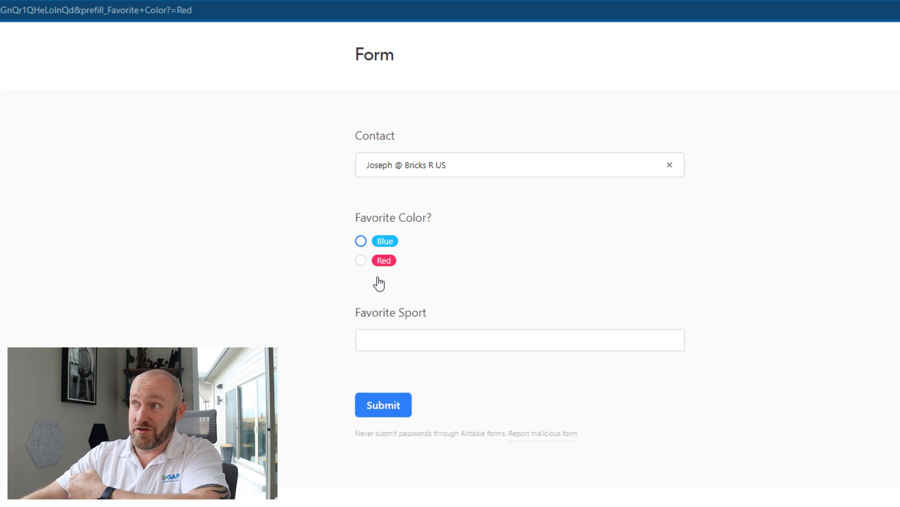
left_click(361, 244)
left_click(405, 358)
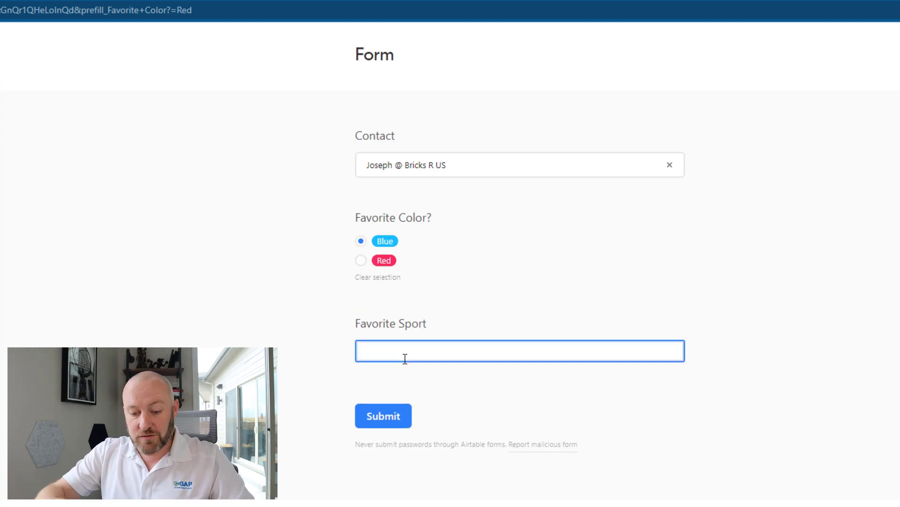
type("Hockey")
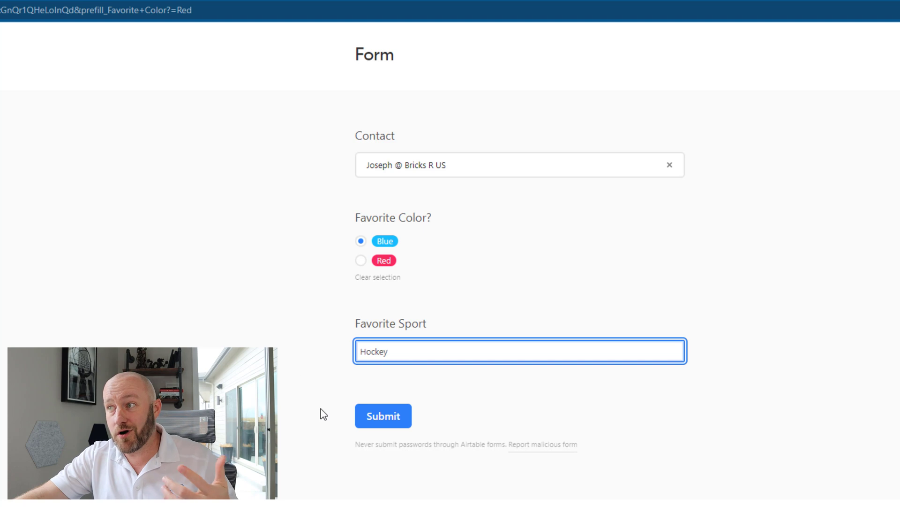
left_click(393, 421)
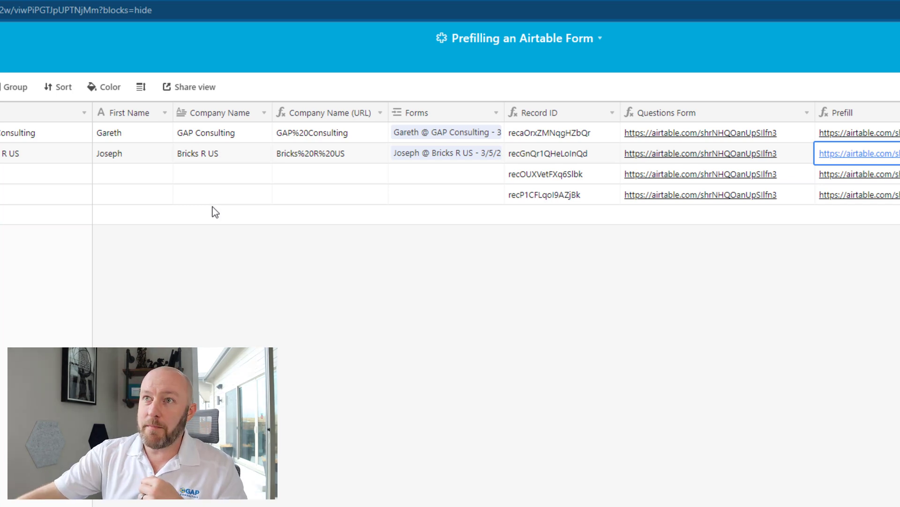
Review the Forms table responses, briefly opening and closing the contact picker.
left_click(6, 63)
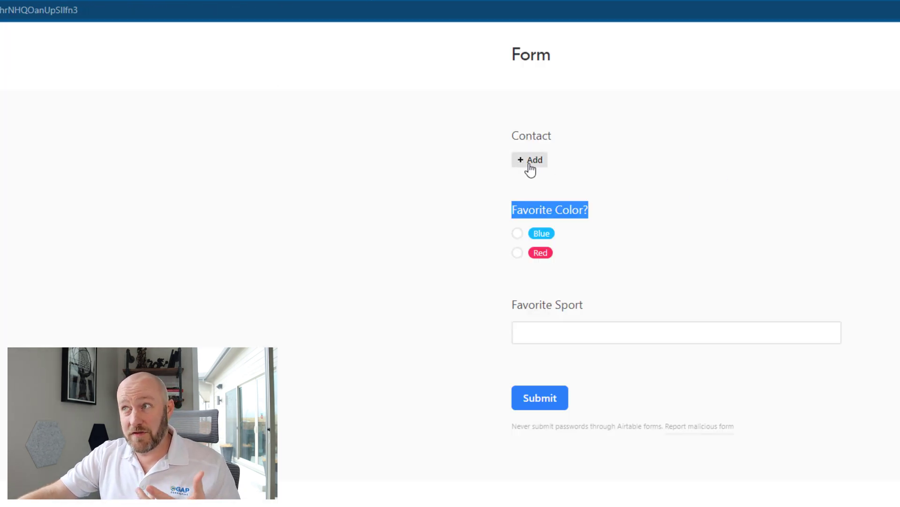
left_click(531, 162)
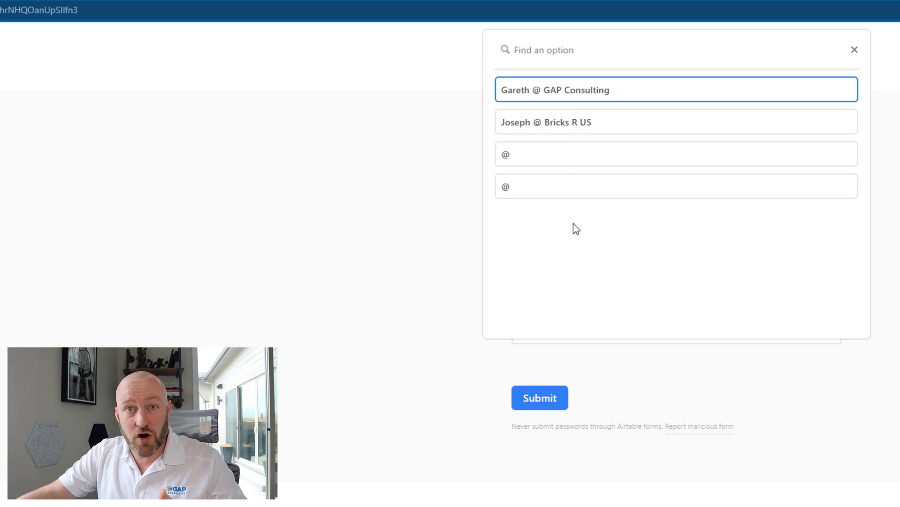
left_click(419, 208)
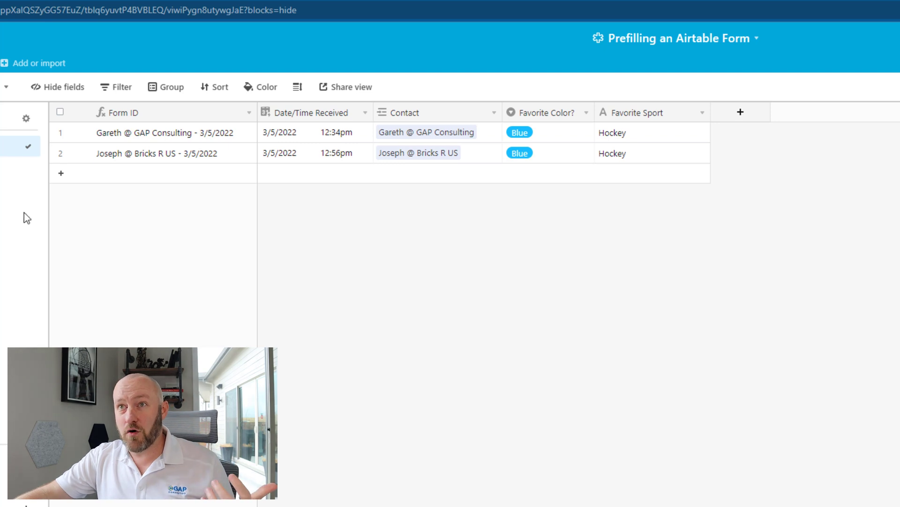
In the form builder, drag the Contact field into the Fields panel to hide it.
left_click(10, 167)
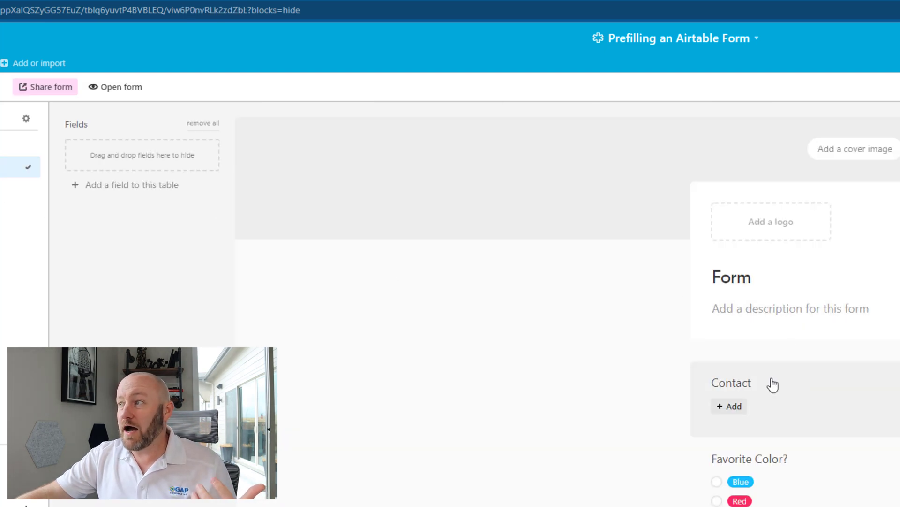
left_click_drag(769, 384, 159, 169)
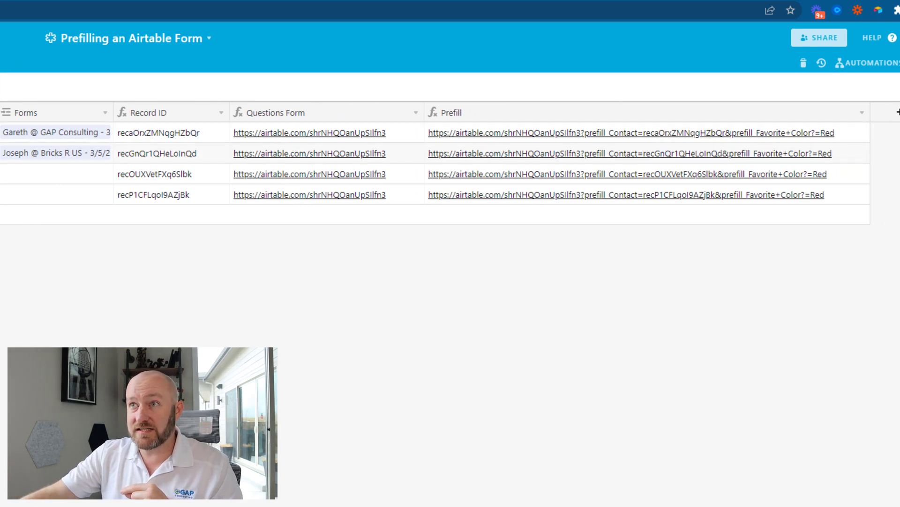
Submit Joseph's prefilled form with Contact hidden, then return to the Forms table.
left_click(493, 161)
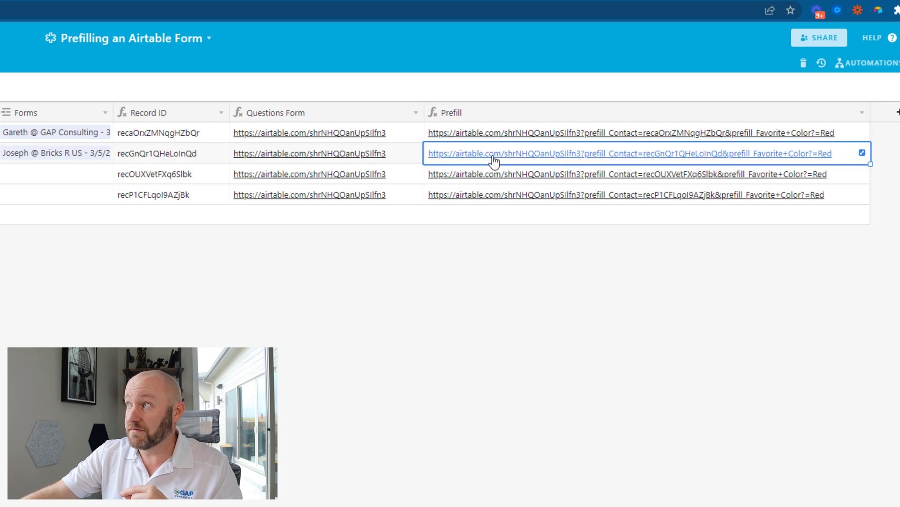
left_click(491, 161)
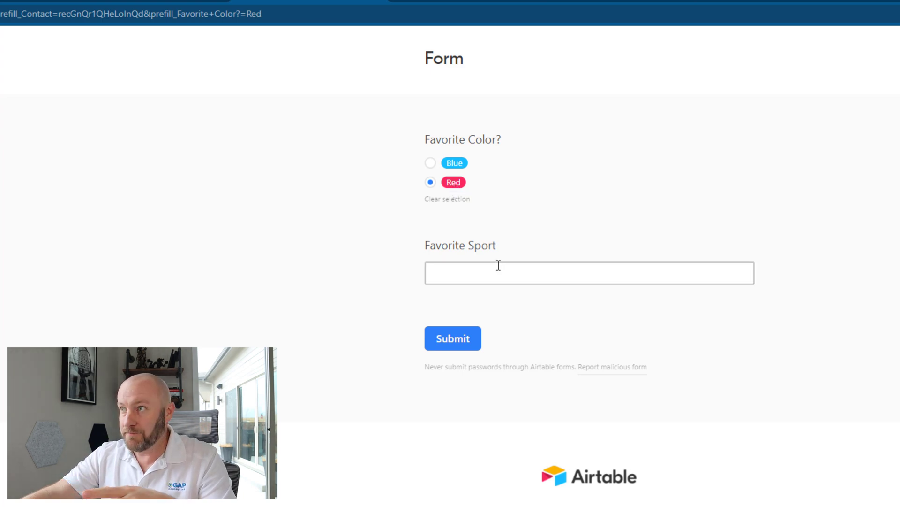
left_click(443, 342)
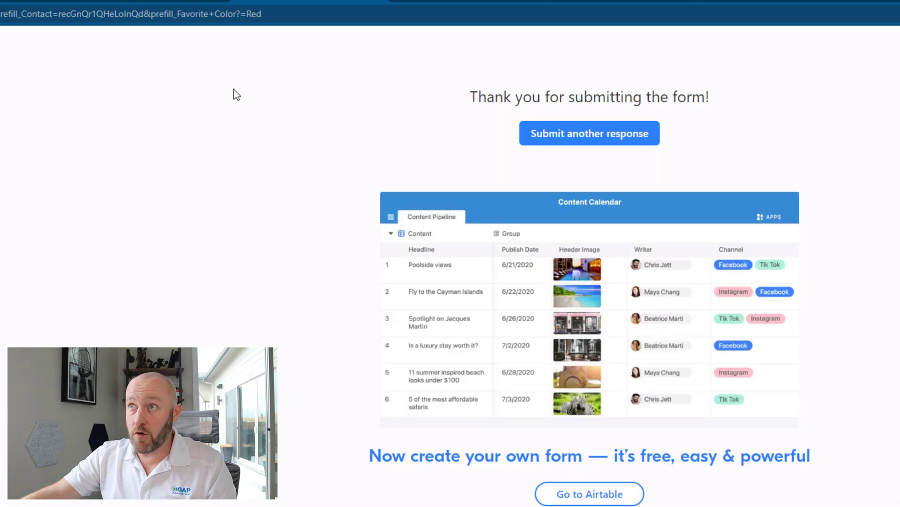
left_click(142, 6)
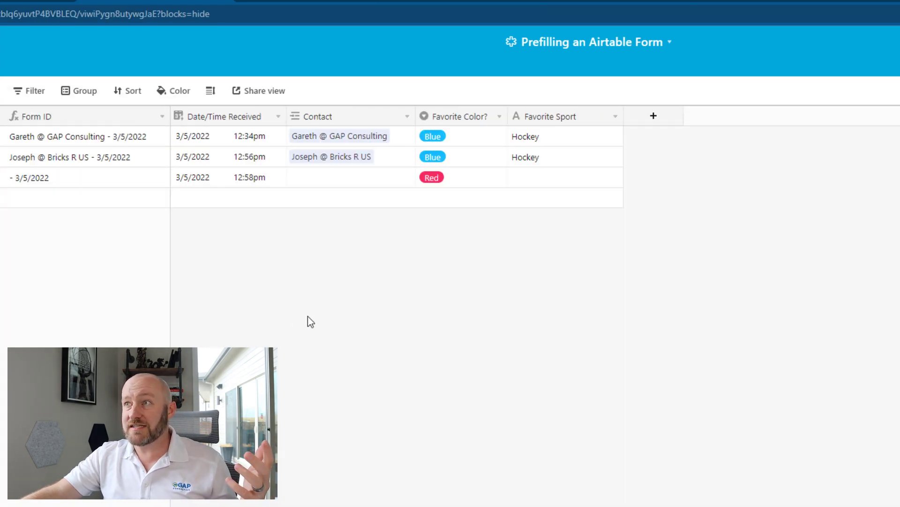
left_click(472, 183)
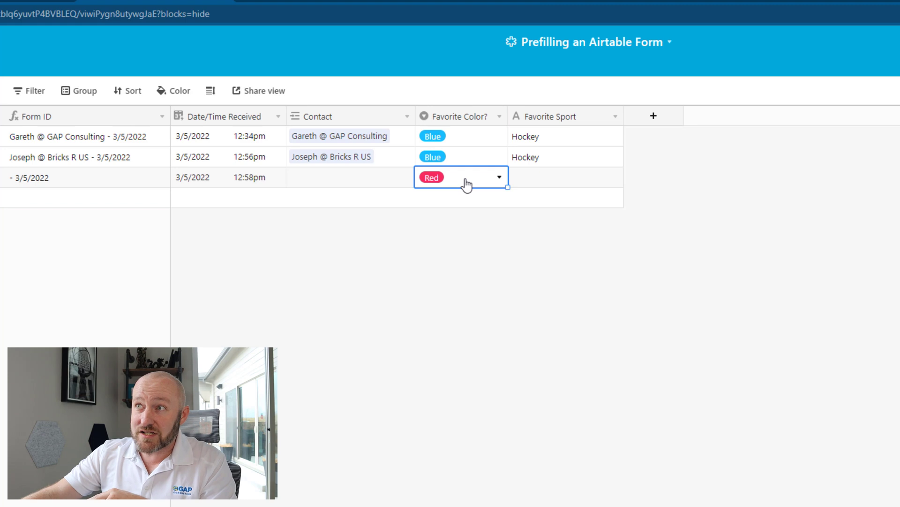
left_click(319, 176)
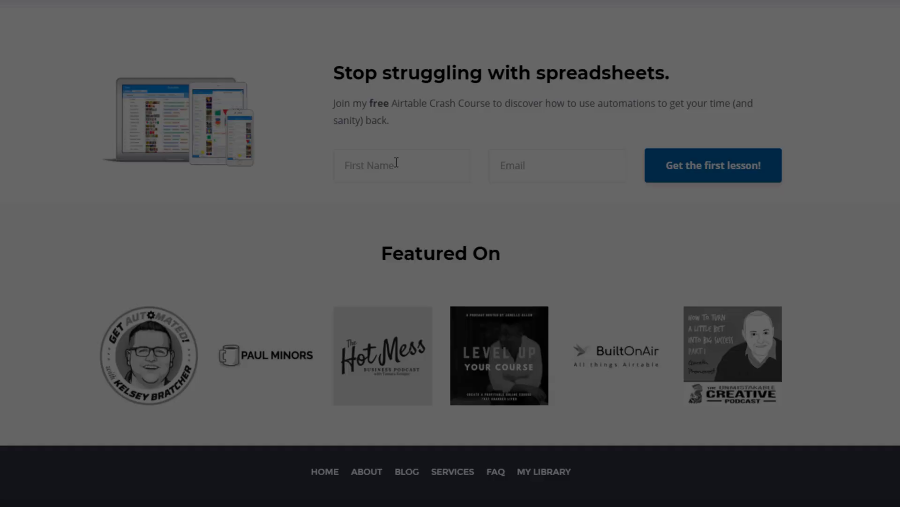
Enter a first name and the suggested email in the signup form, then visit Services.
left_click(396, 164)
type("Gareth")
key("Tab")
type("garet")
key("Down")
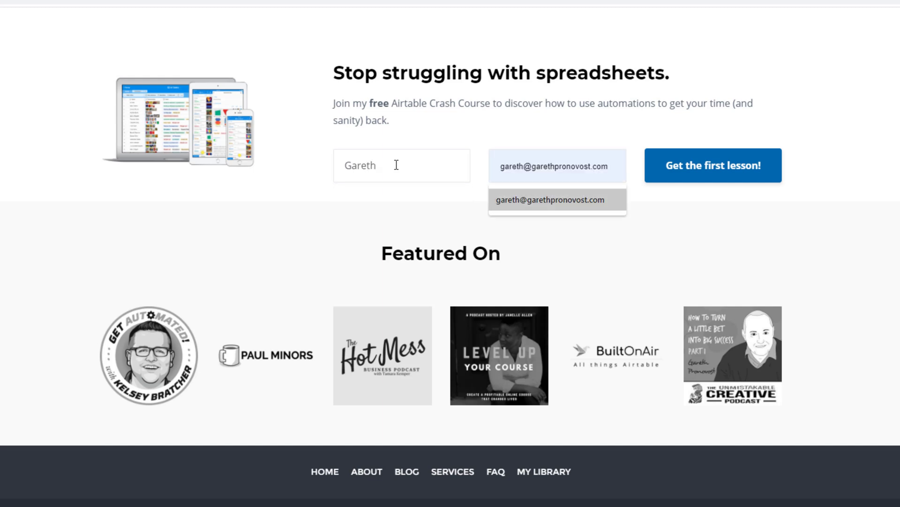
key("Return")
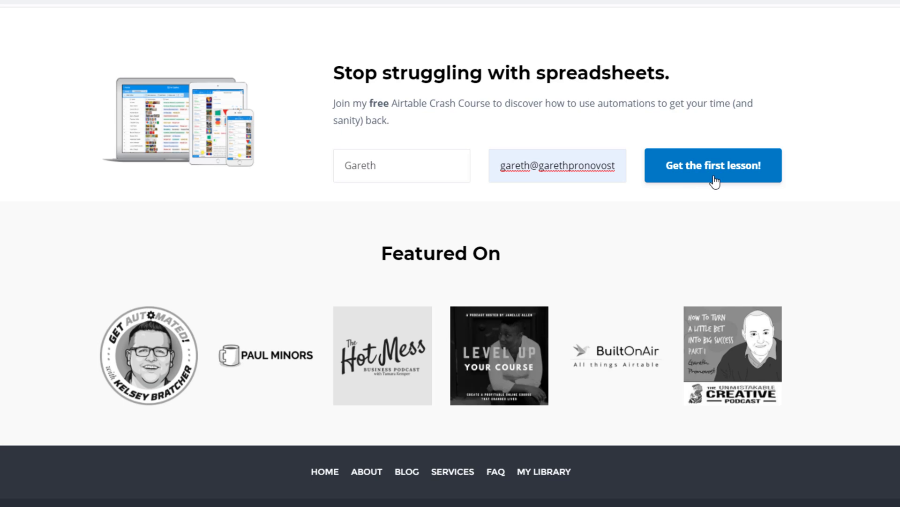
scroll(714, 181, "up", 15)
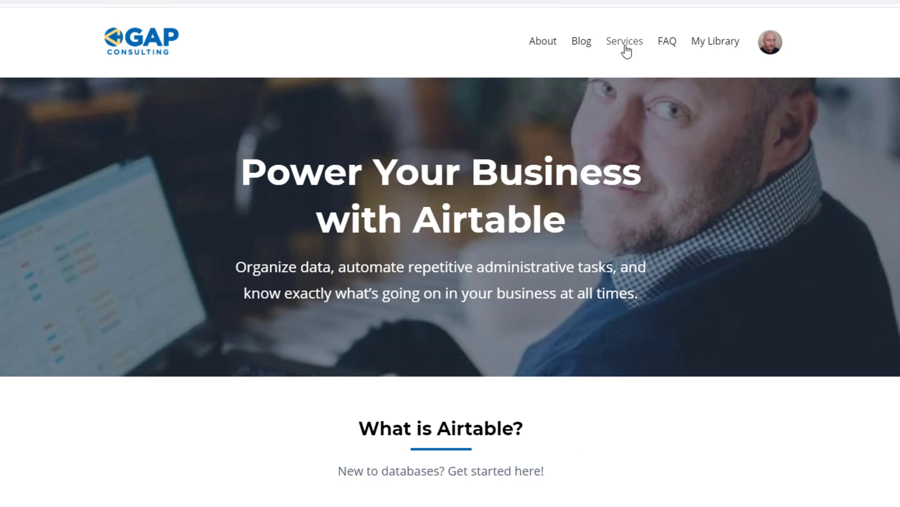
left_click(625, 43)
scroll(337, 277, "down", 5)
scroll(337, 278, "down", 2)
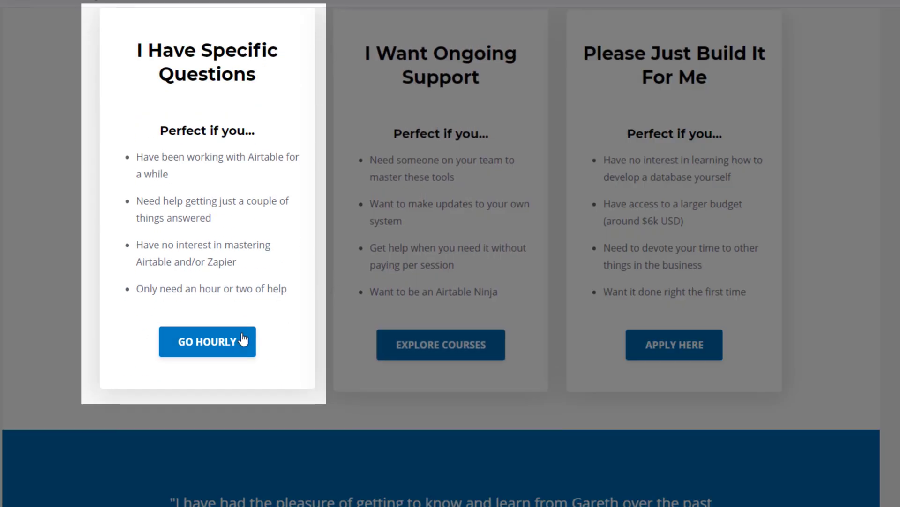